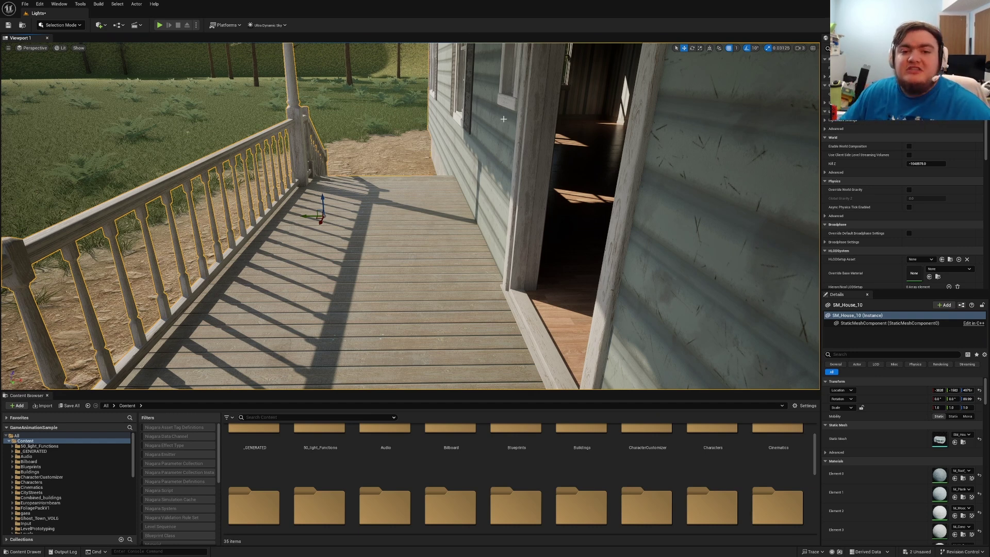
Play-test the level by moving the character up to the house, across the porch and inside to check its collision
right_click_drag(410, 217, 603, 212)
key("s")
key("a")
key("w")
right_click_drag(179, 48, 155, 33)
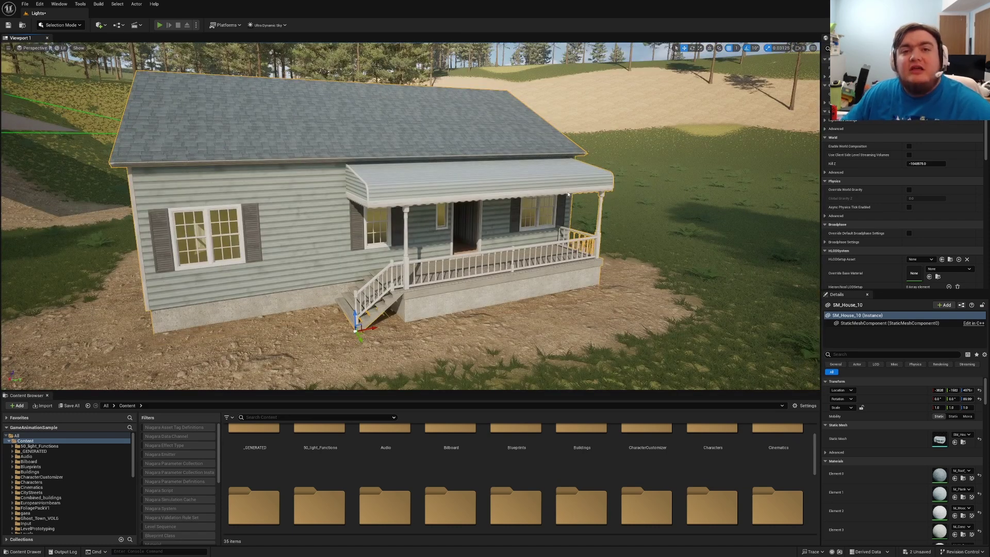
key("alt+p")
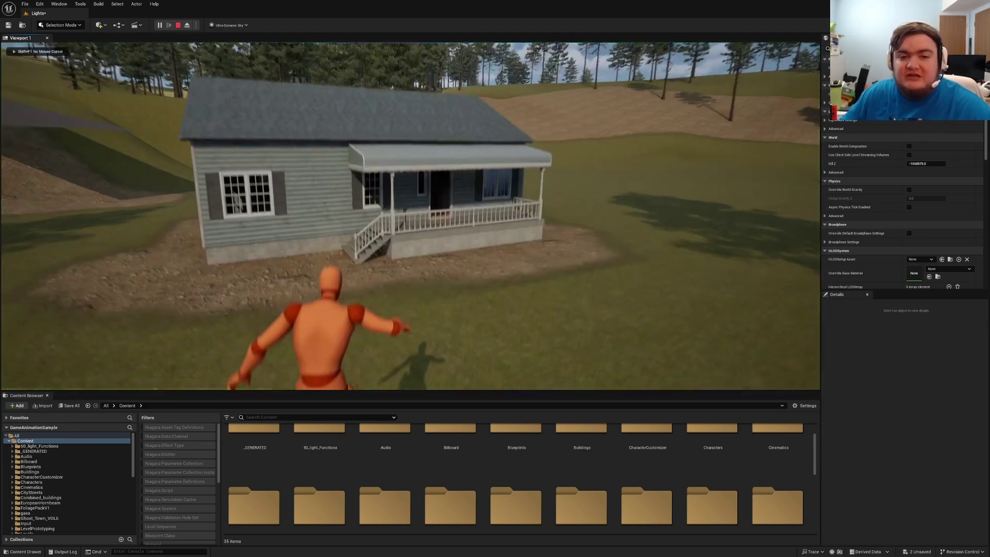
key("w")
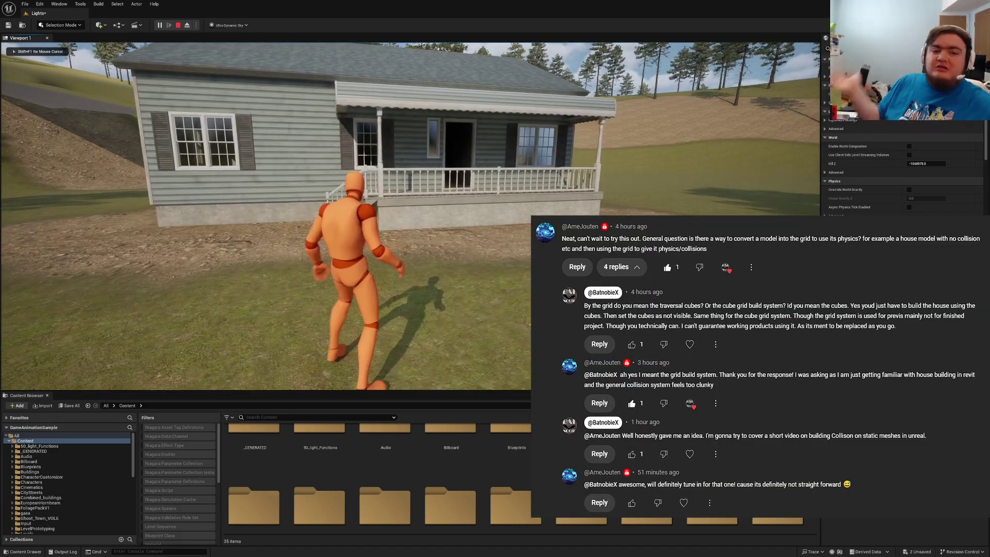
key("w")
key("w")
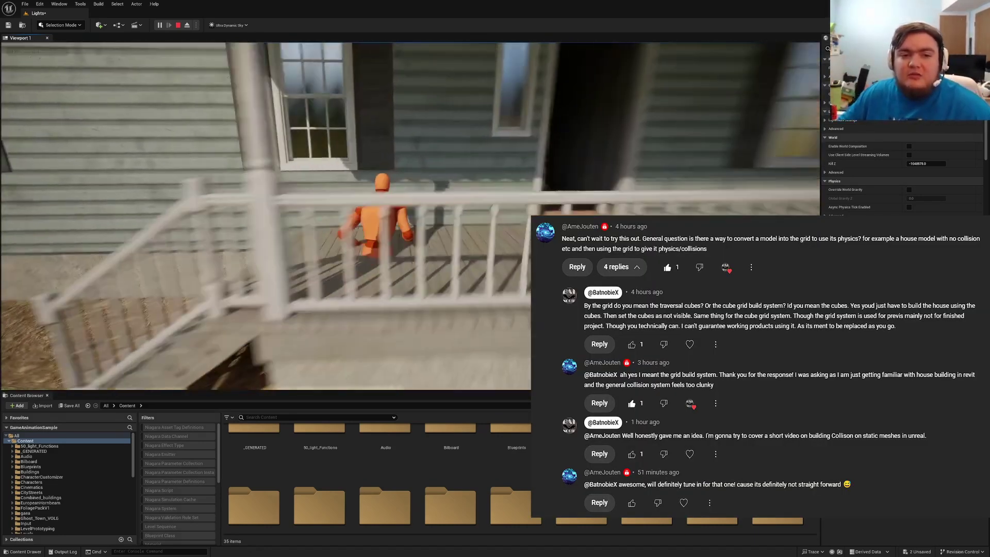
key("w")
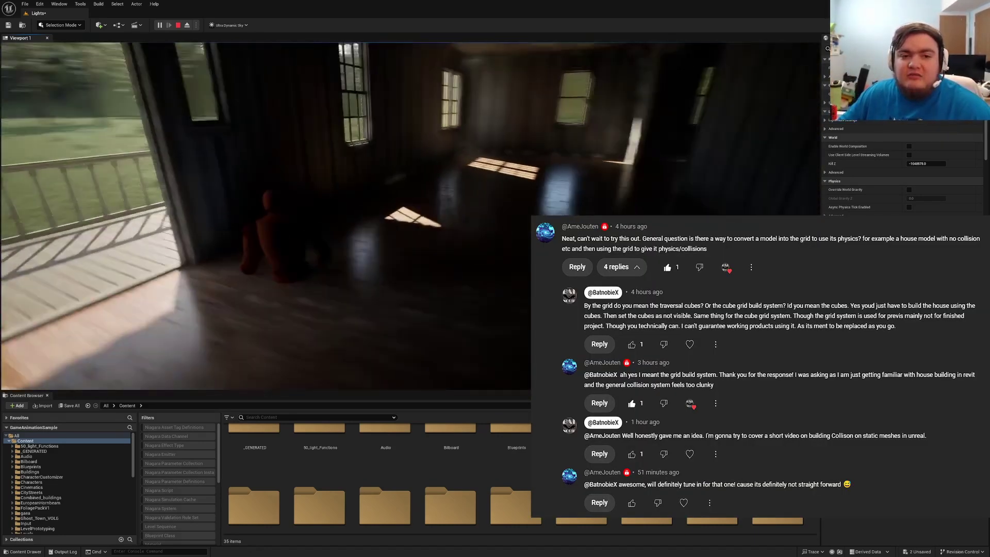
key("w")
key("shift+F1")
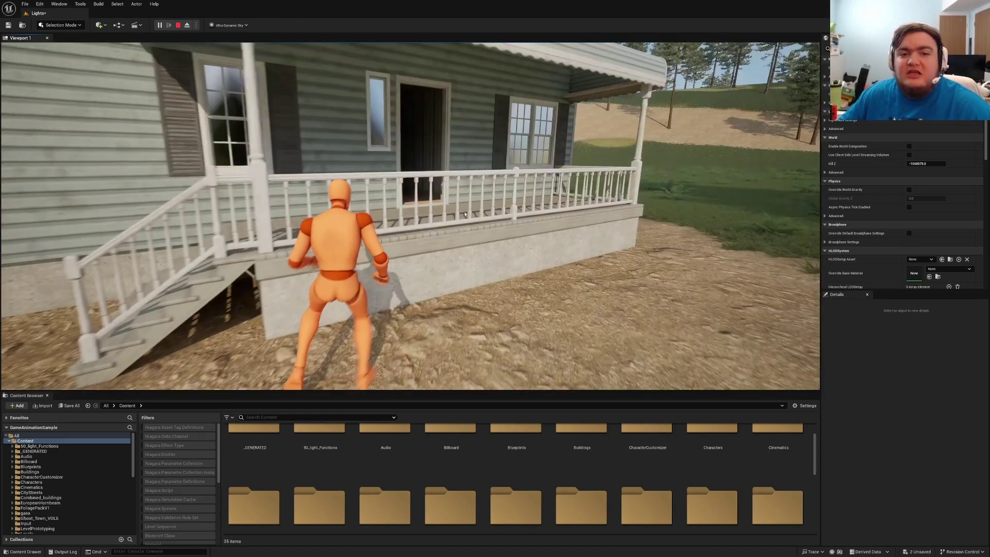
key("Escape")
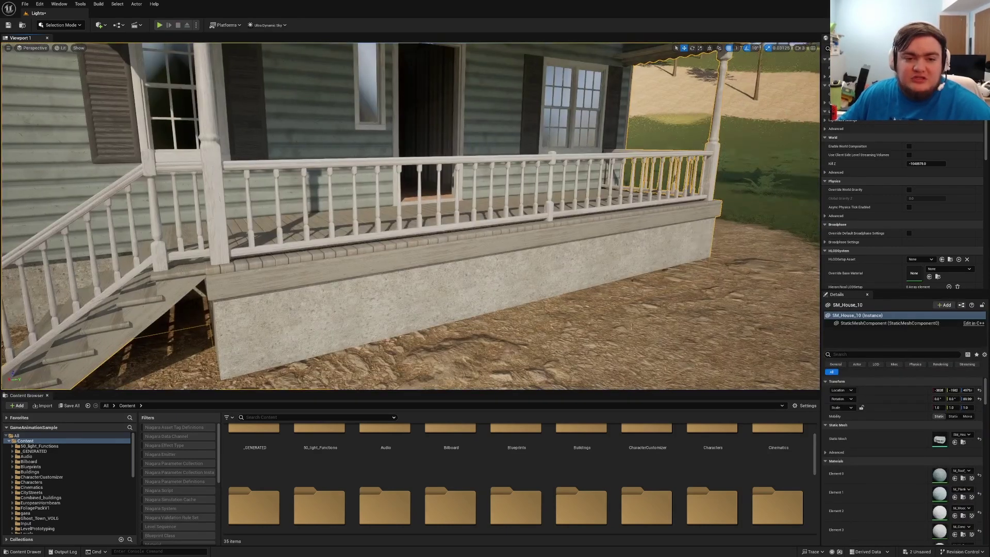
Open the SM_House_10 static mesh for editing and review its available simplified collision types
double_click(939, 439)
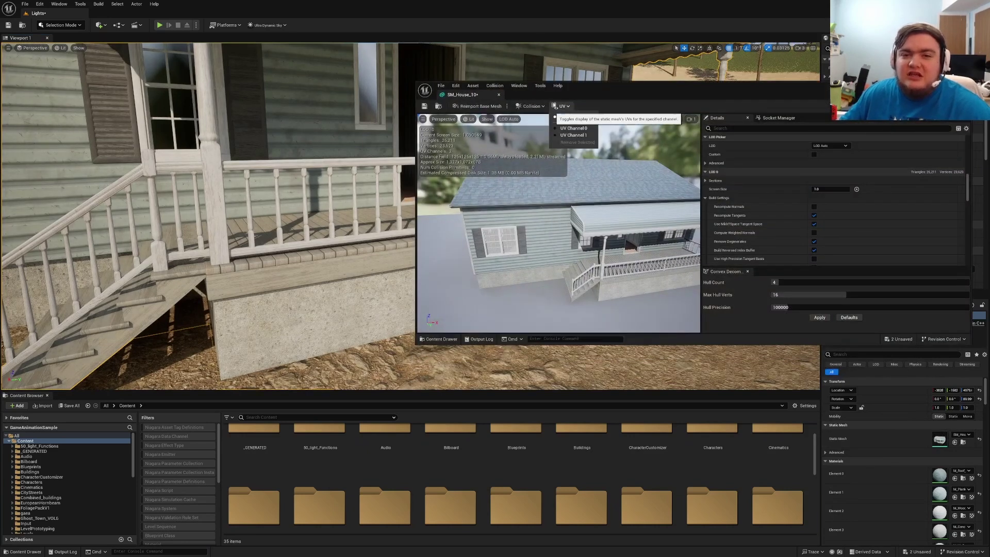
left_click(530, 107)
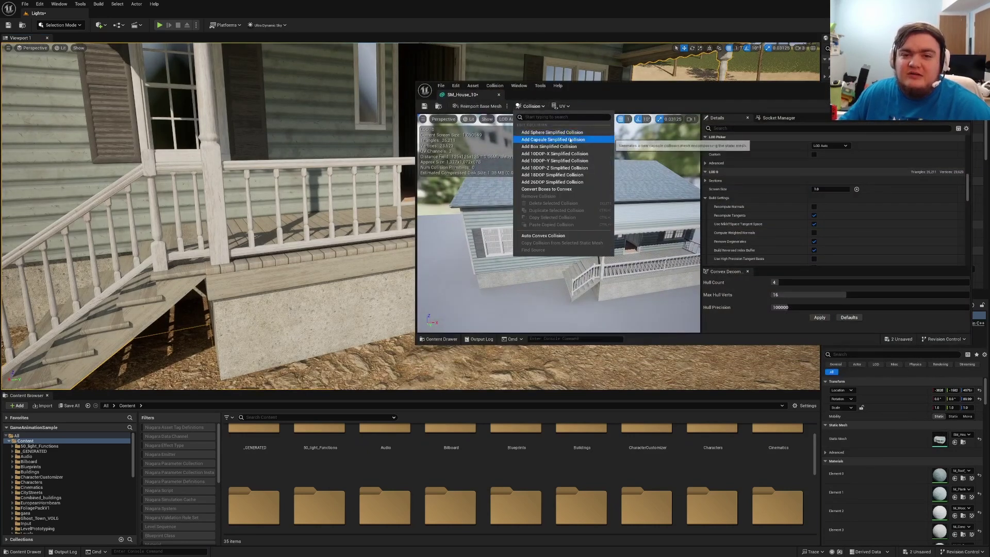
left_click(652, 99)
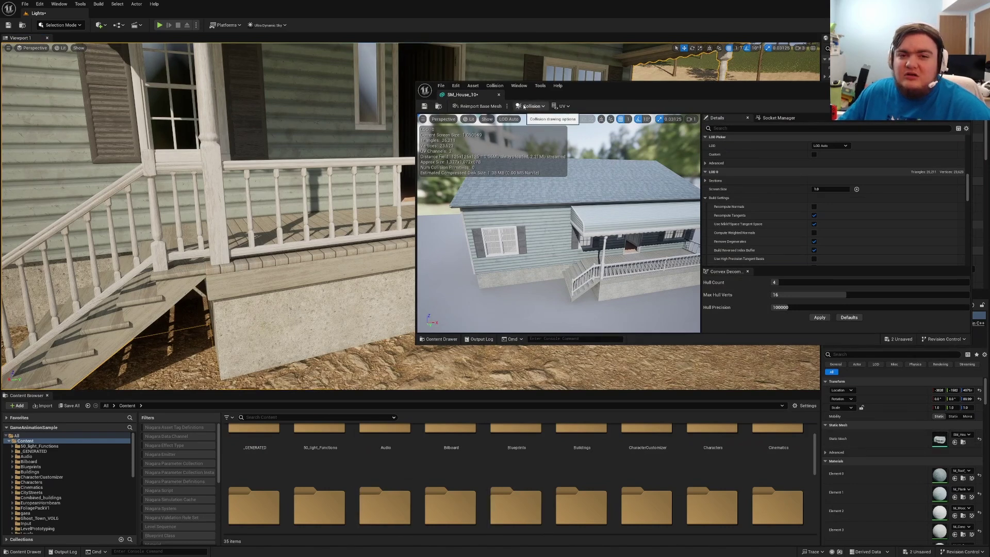
Inspect the house mesh's complex collision with simple collision hidden, and restore the simple collision display
left_click(485, 119)
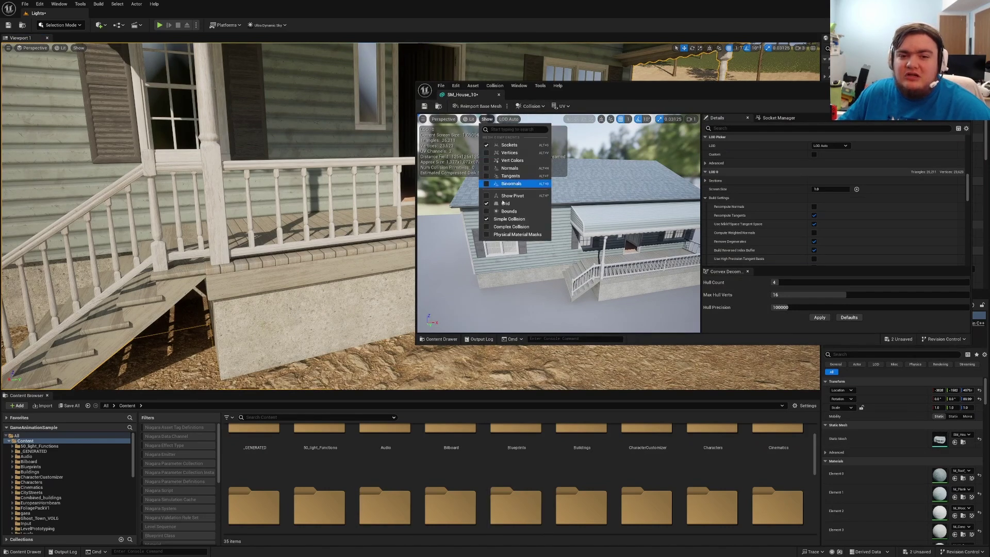
left_click(499, 227)
left_click(487, 119)
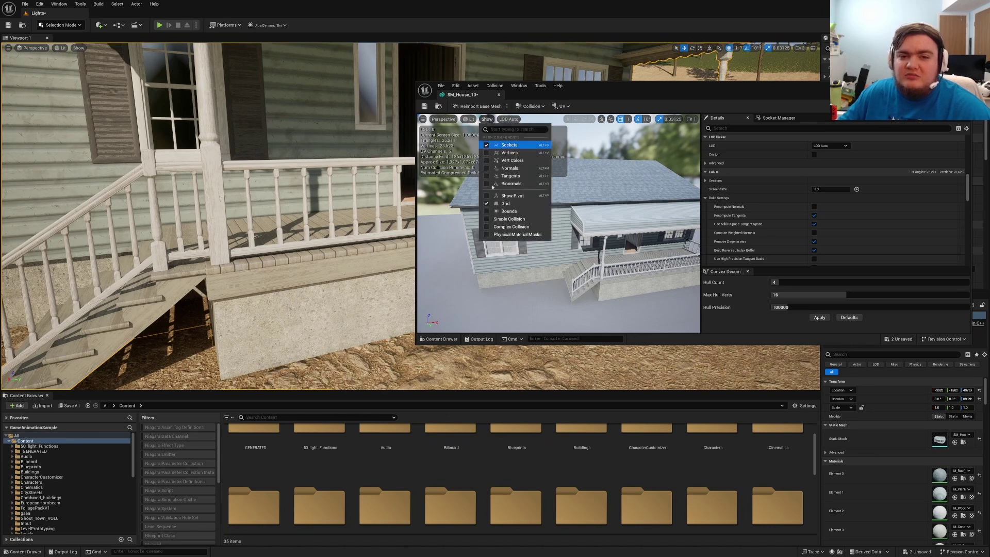
left_click(498, 227)
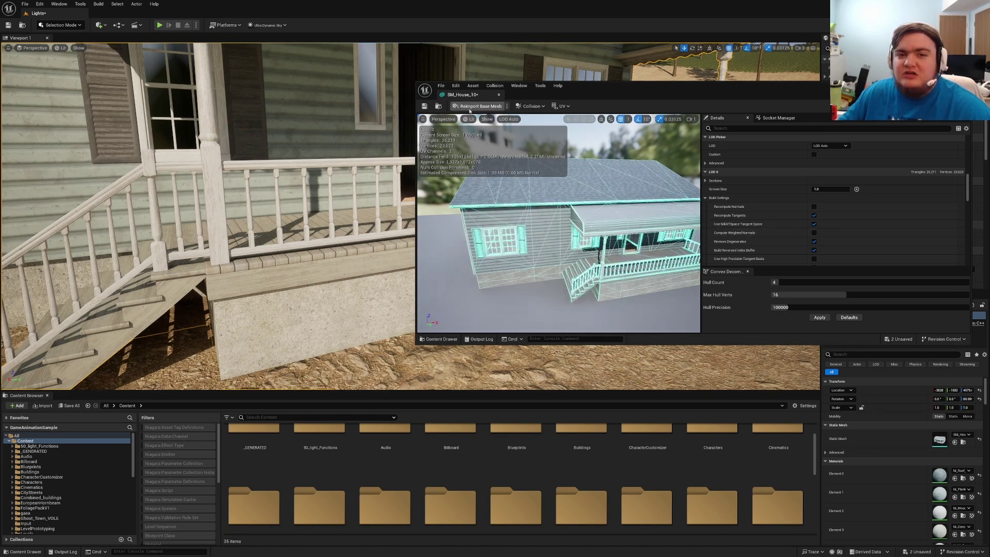
left_click(486, 119)
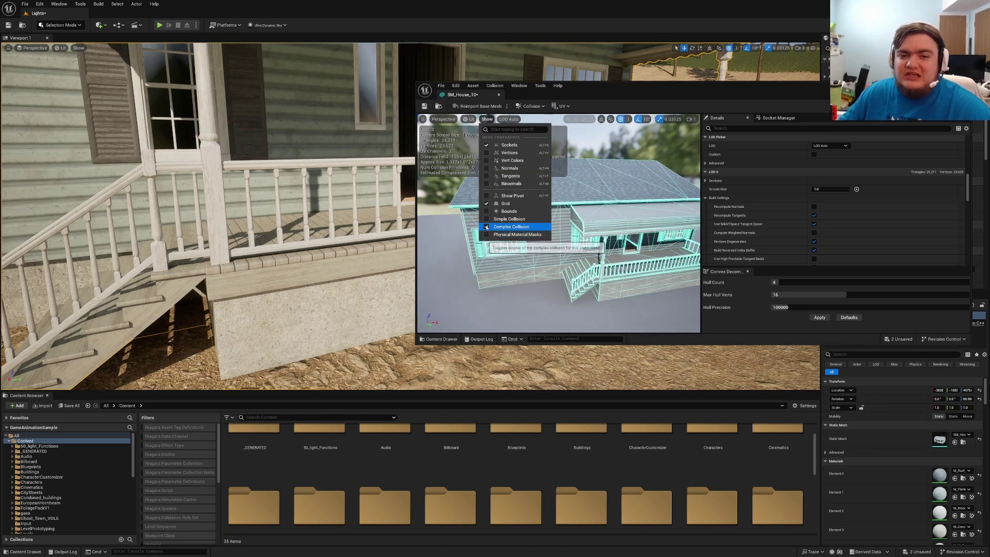
left_click(488, 227)
left_click(495, 220)
left_click(592, 141)
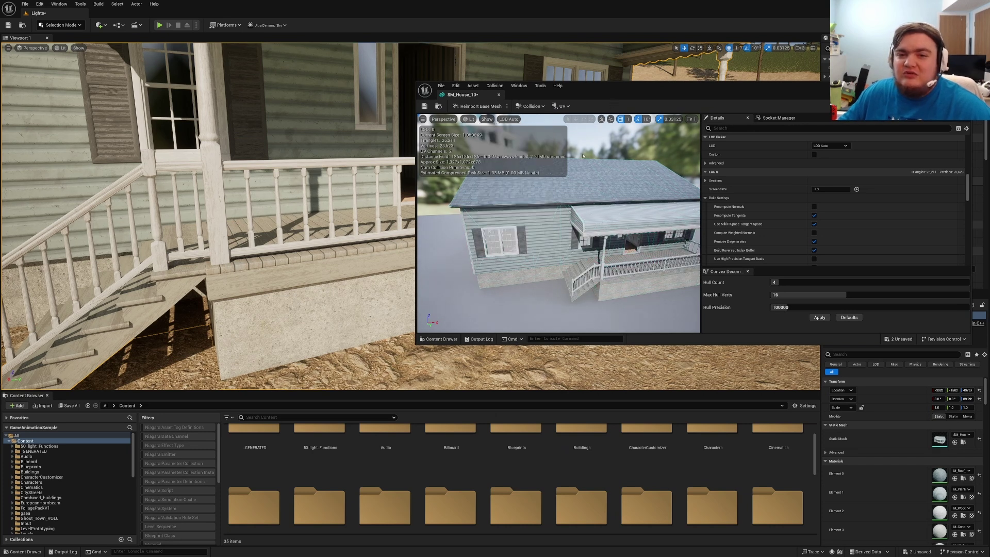
Add a box simplified collision to the house mesh and fit it roughly around the porch foundation
left_click(530, 106)
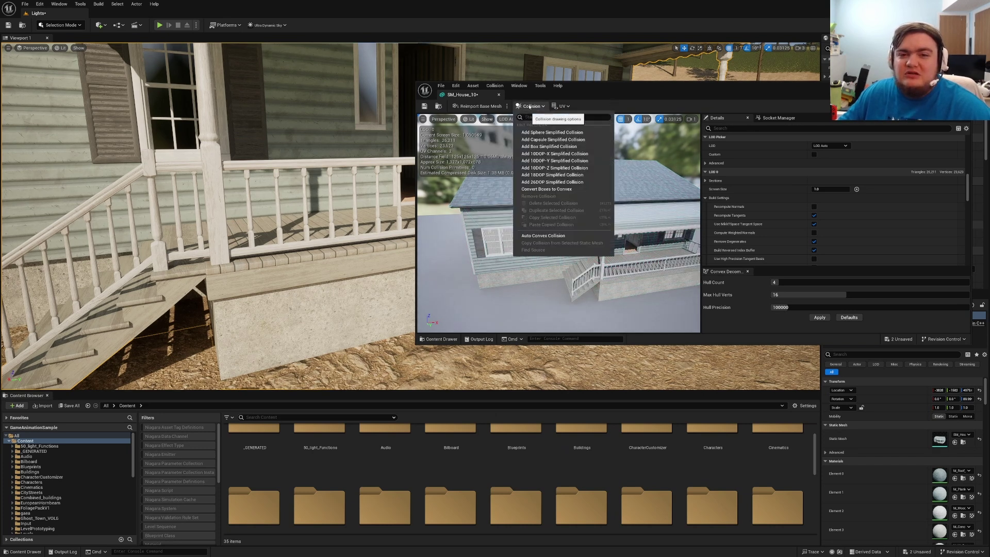
left_click(561, 148)
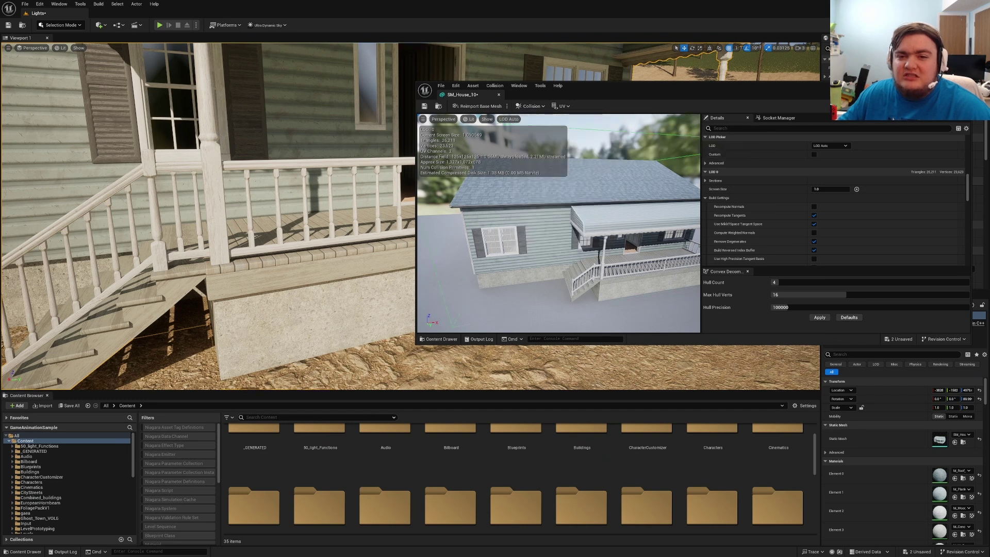
left_click_drag(562, 207, 616, 176)
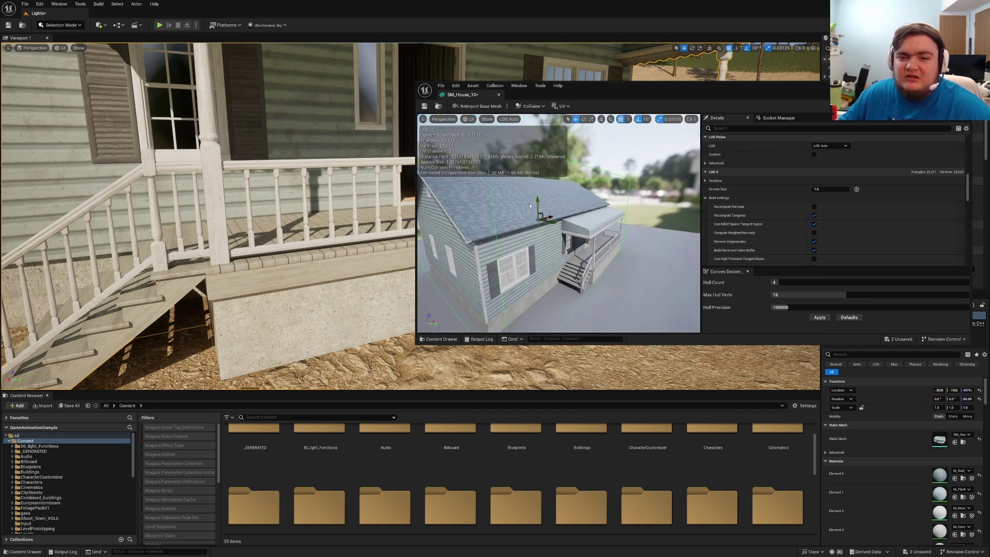
left_click_drag(538, 202, 564, 282)
key("w")
right_click_drag(564, 282, 464, 288)
key("a")
right_click_drag(559, 258, 556, 216)
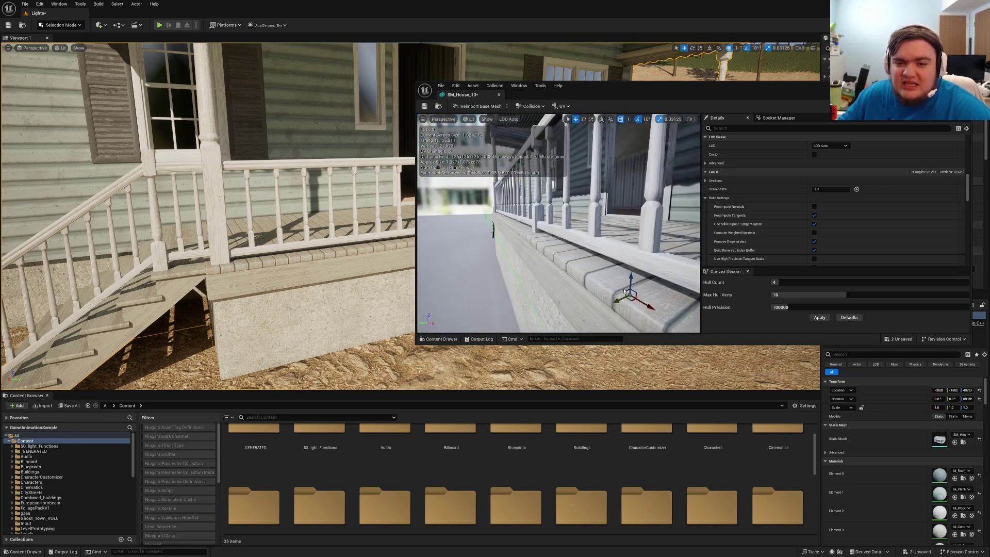
mouse_move(630, 295)
left_mouse_down()
mouse_move(639, 282)
mouse_move(626, 286)
left_mouse_up()
left_click_drag(626, 285, 625, 286)
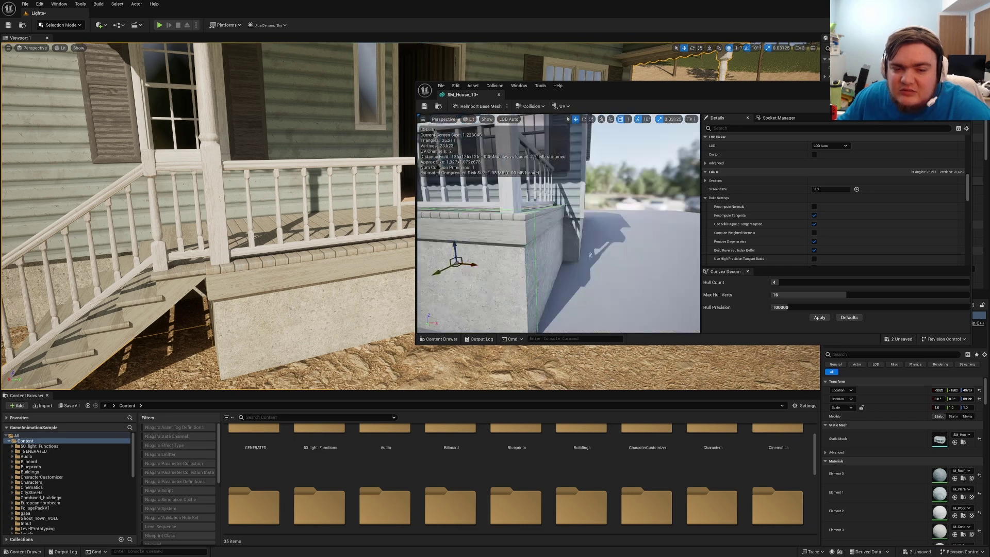
Fine-tune the box collision's position and scale against the edges of the porch's deck and concrete foundation
mouse_move(469, 248)
right_mouse_down()
mouse_move(459, 258)
mouse_move(469, 248)
right_mouse_up()
left_click_drag(562, 218, 540, 222)
key("r")
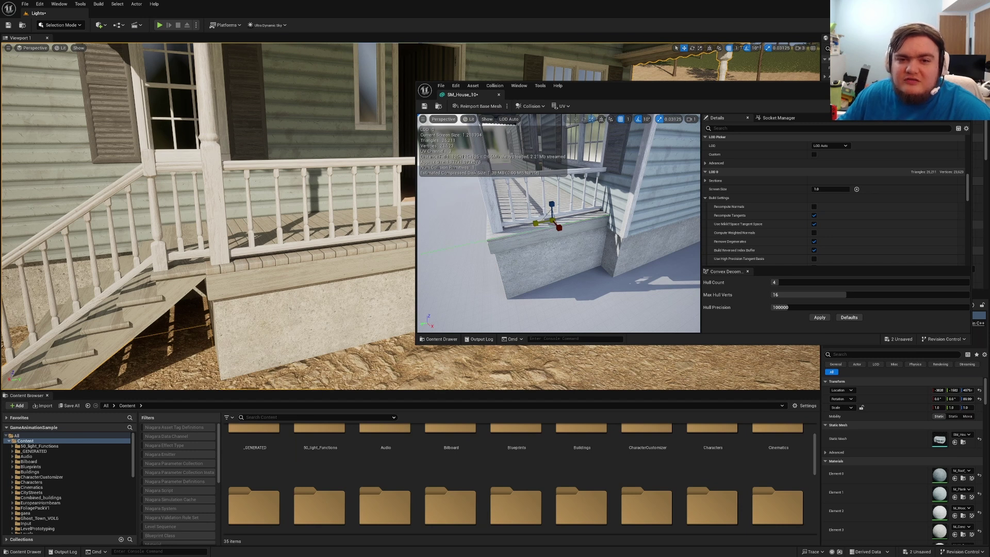
key("e")
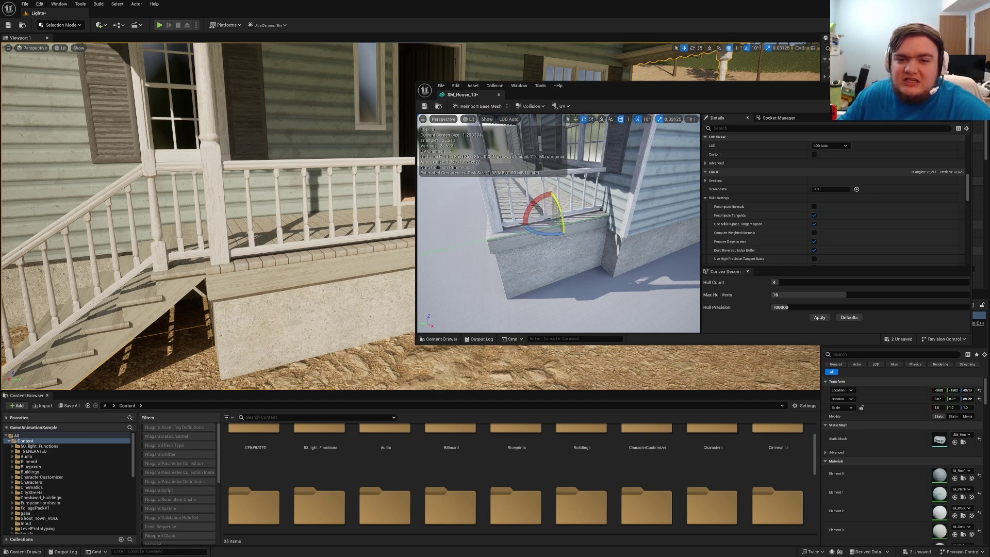
key("w")
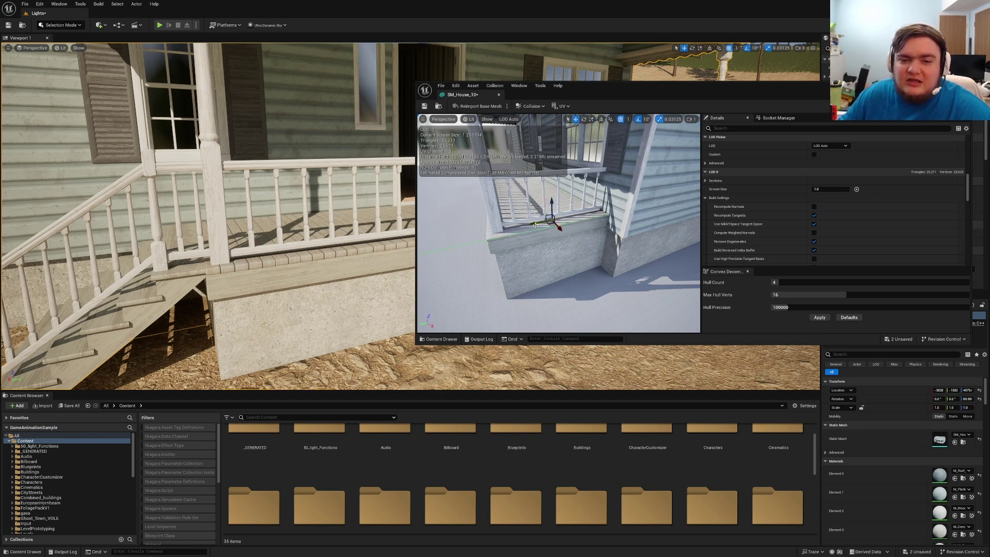
left_click_drag(537, 223, 540, 223)
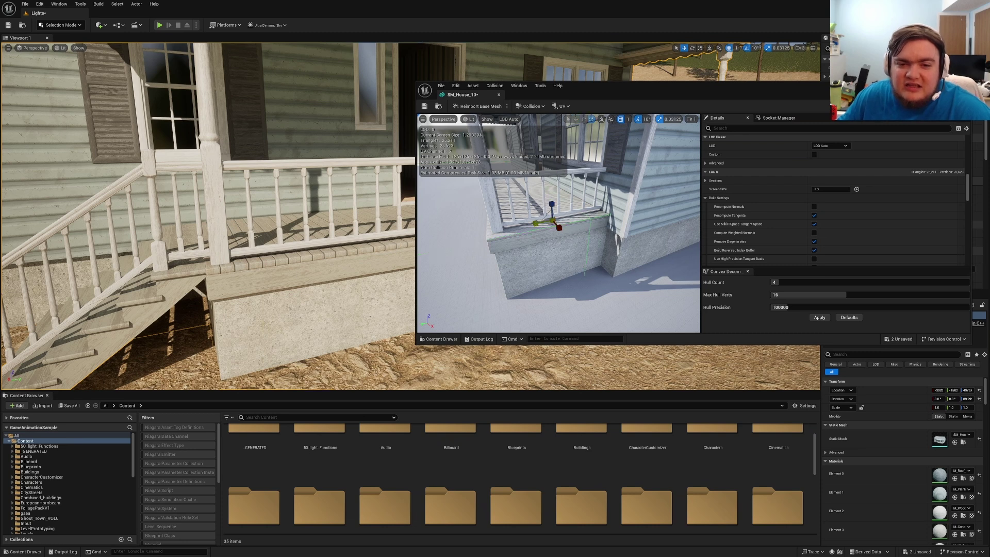
key("w")
scroll(558, 224, "up", 3)
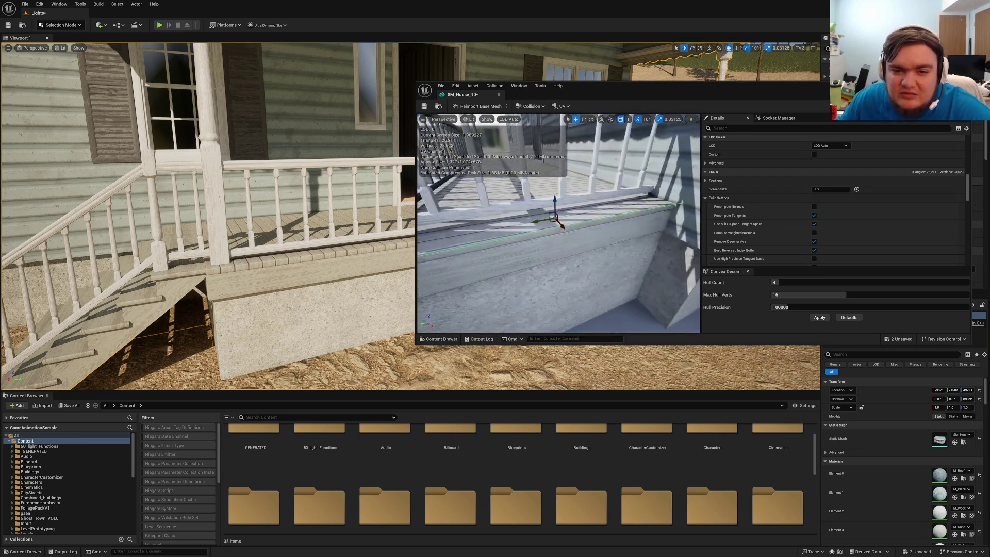
scroll(558, 223, "down", 2)
scroll(558, 223, "down", 2)
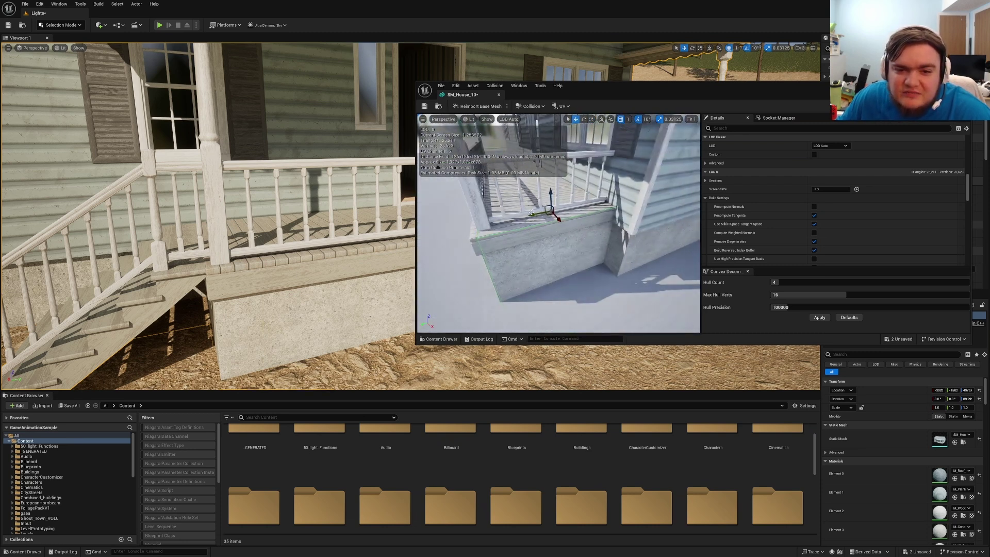
left_click_drag(535, 214, 531, 215)
Place a second box collision at the main house's concrete foundation
right_click_drag(532, 214, 609, 215)
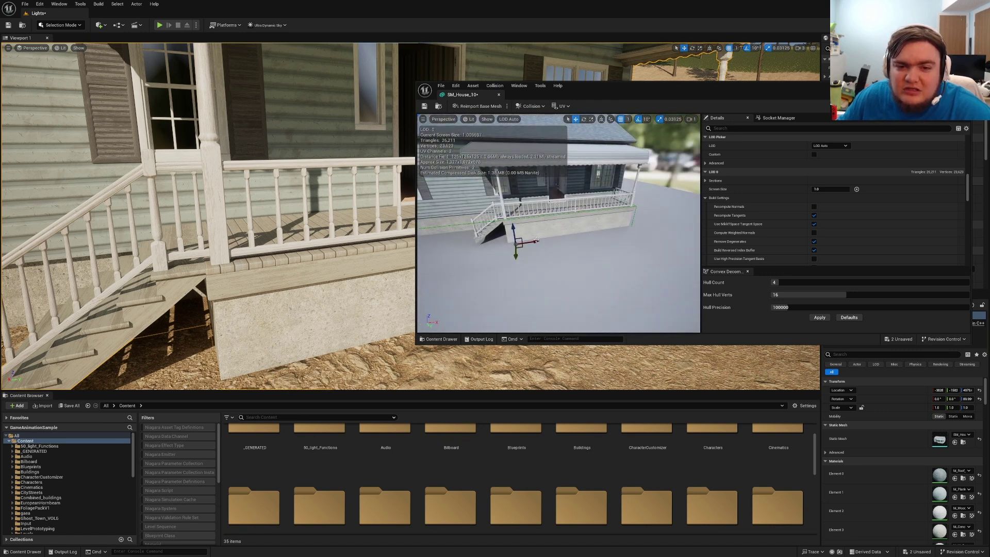
left_click_drag(536, 240, 503, 244)
right_click_drag(503, 243, 506, 244)
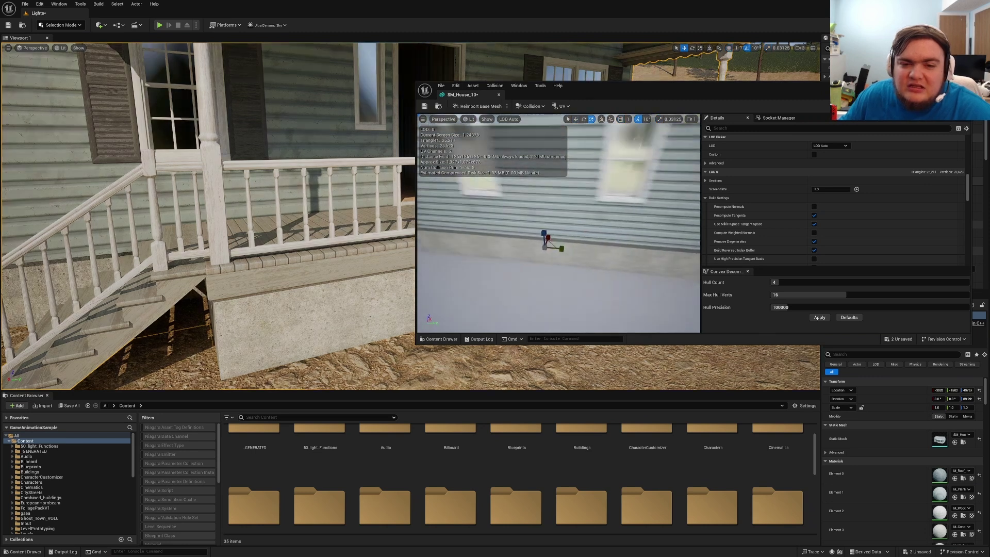
mouse_move(552, 227)
right_mouse_down()
mouse_move(539, 226)
mouse_move(580, 227)
mouse_move(563, 228)
right_mouse_up()
left_click(551, 226)
left_click(564, 226)
Centre the second collision box on the house's end wall and shorten it to the width of the foundation
key("w")
left_click_drag(568, 239, 579, 239)
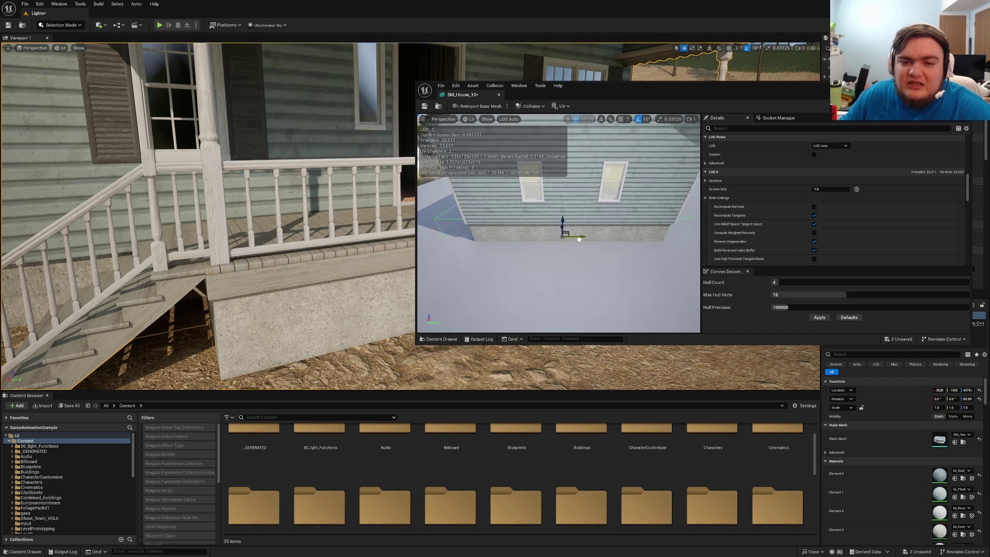
key("r")
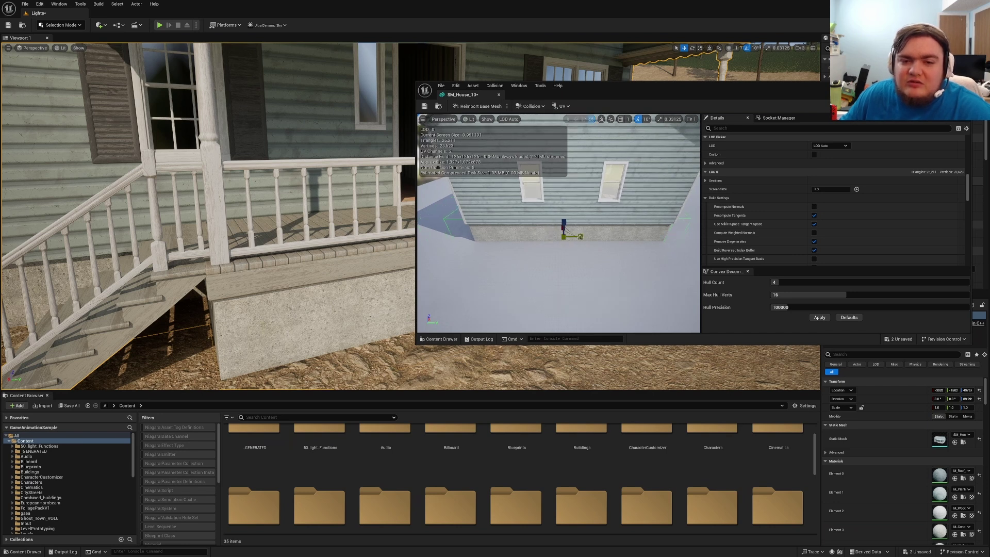
left_click_drag(580, 237, 578, 237)
key("w")
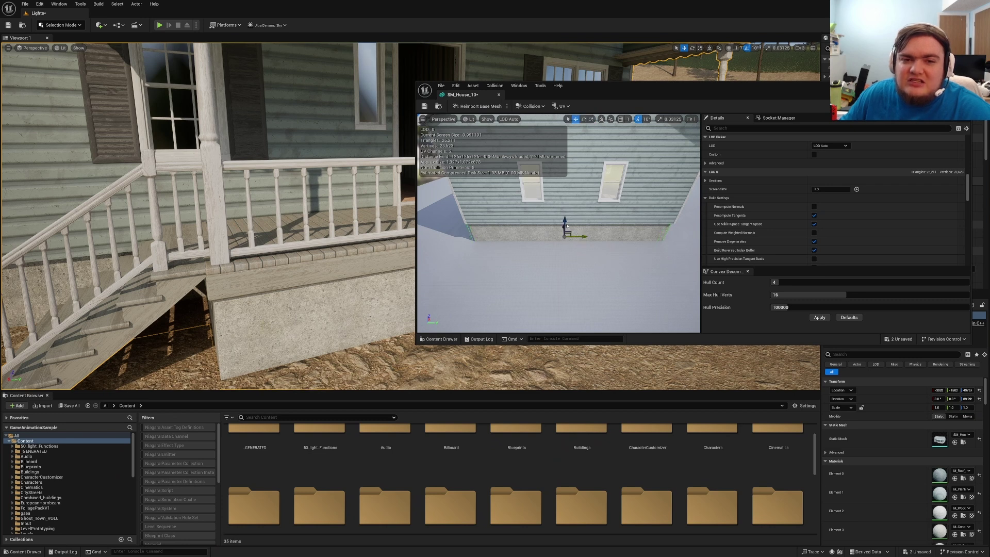
Play-test the level by running the character through the rooms of the house, and end the test session
left_click(530, 107)
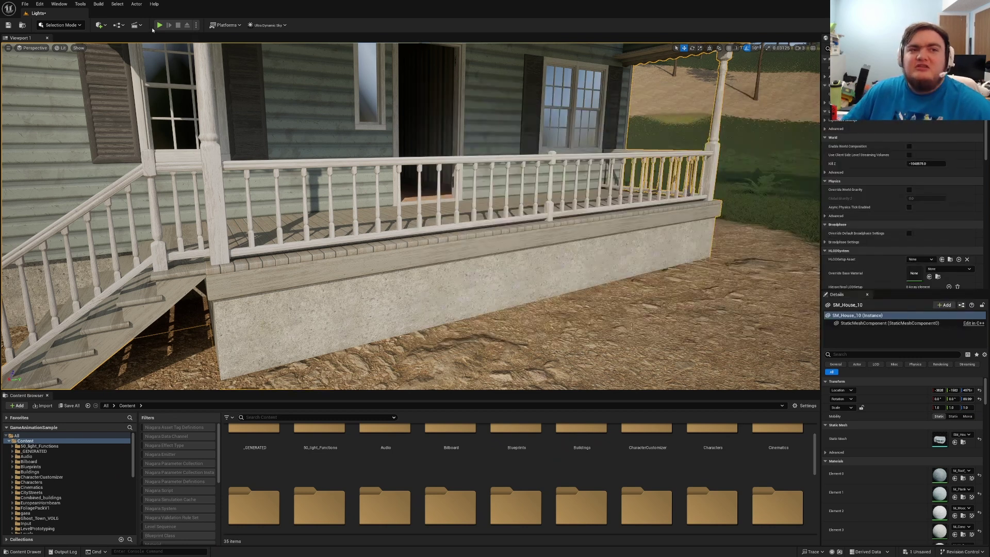
left_click(160, 26)
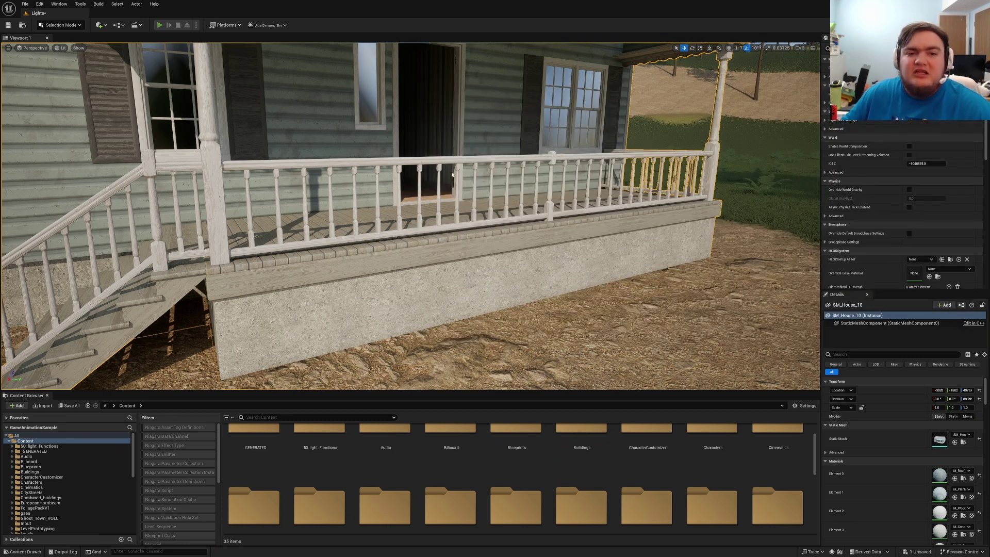
key("alt+p")
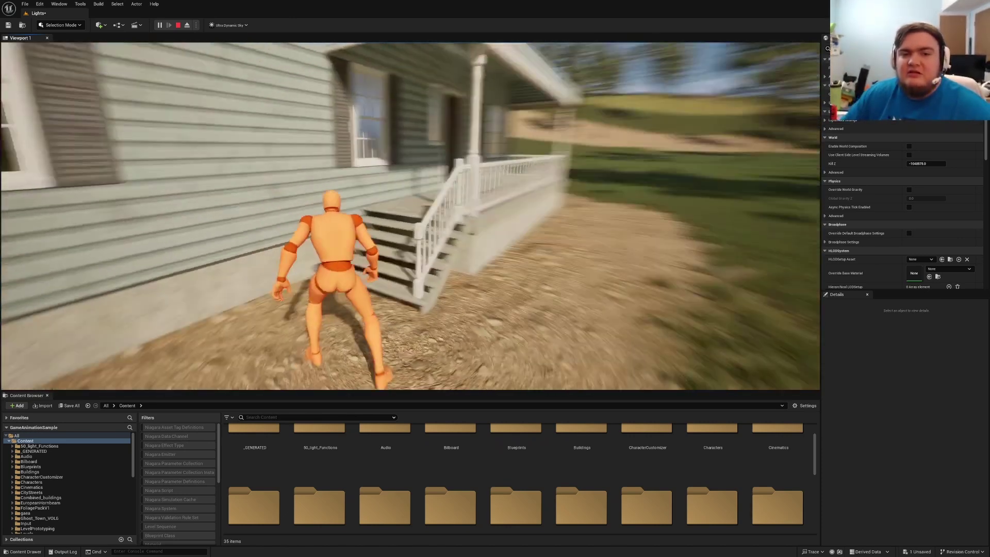
key("w")
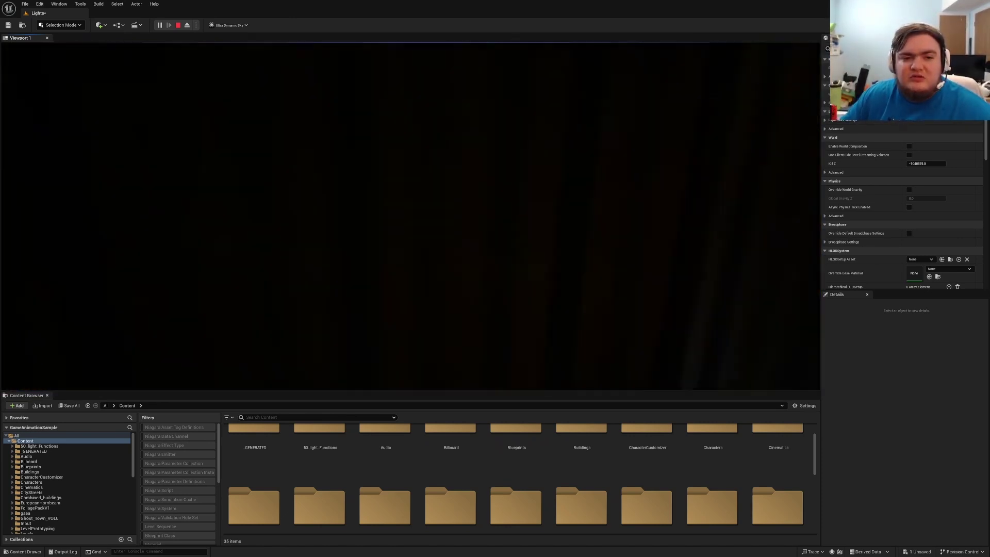
key("w")
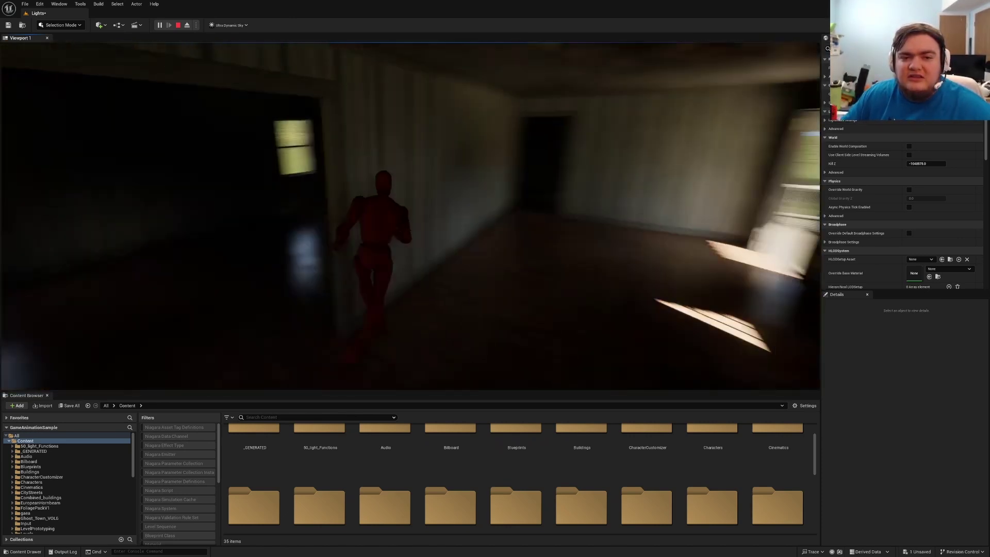
key("shift+F1")
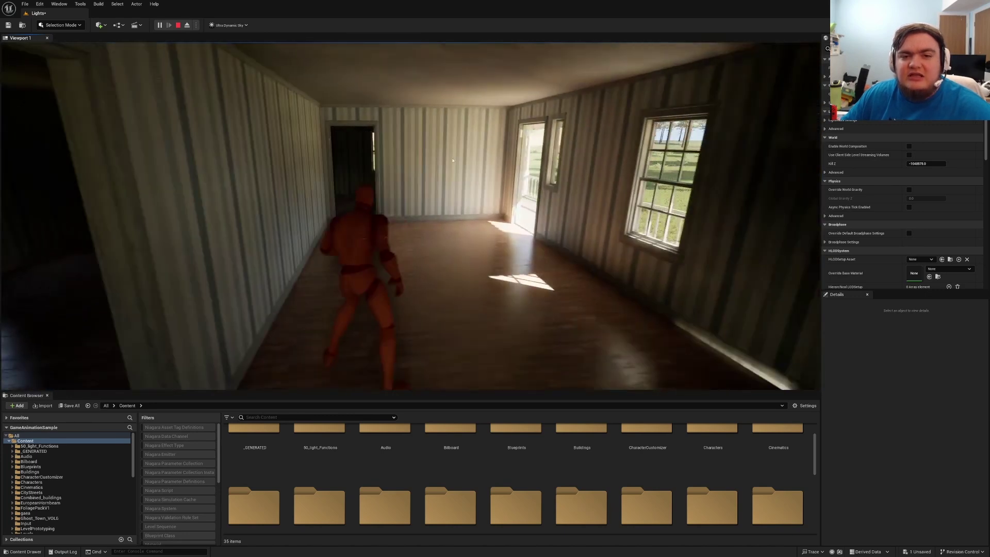
key("Escape")
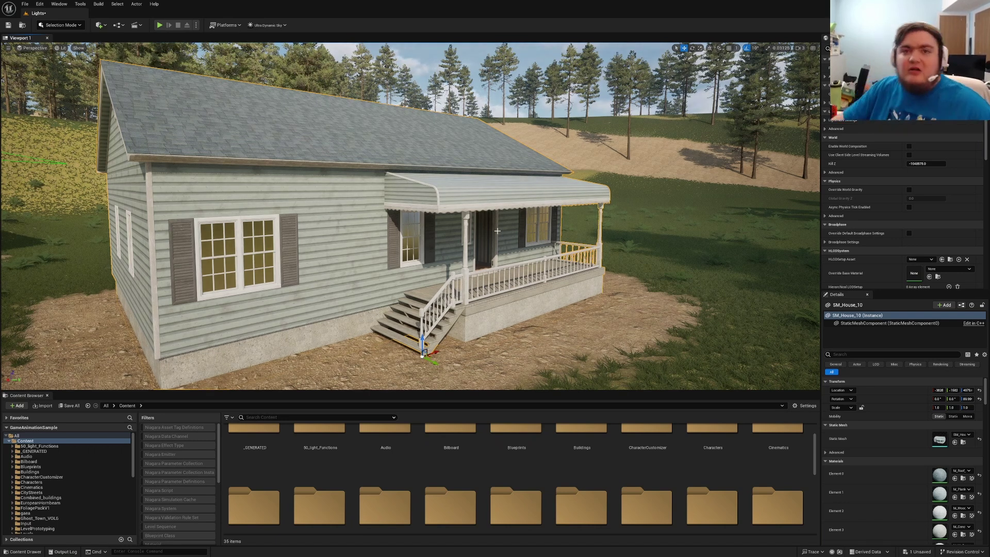
Switch to Modeling Mode and open the Simple Collision Editor for the house
mouse_move(410, 217)
right_mouse_down()
mouse_move(355, 216)
mouse_move(356, 248)
mouse_move(438, 211)
mouse_move(410, 217)
right_mouse_up()
left_click(64, 25)
left_click(63, 64)
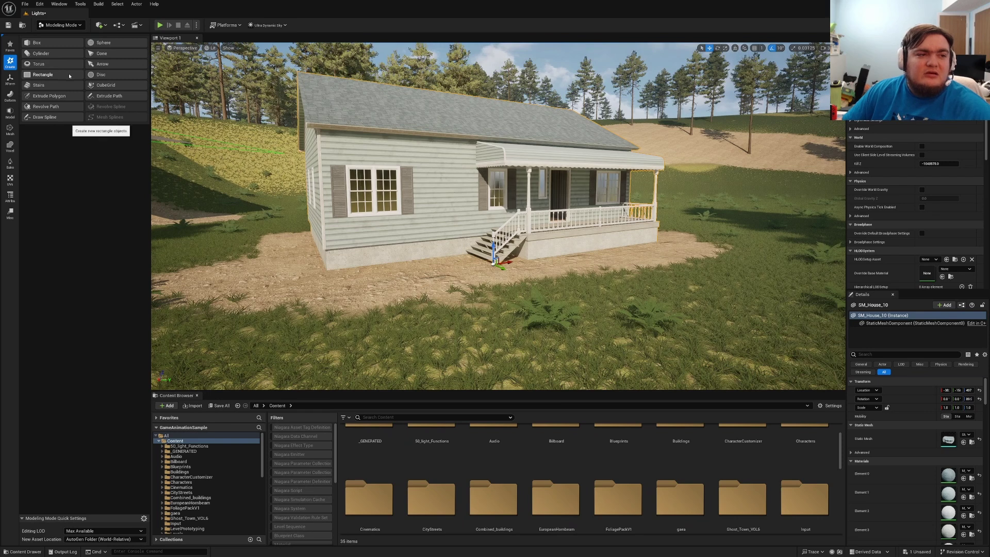
left_click(10, 196)
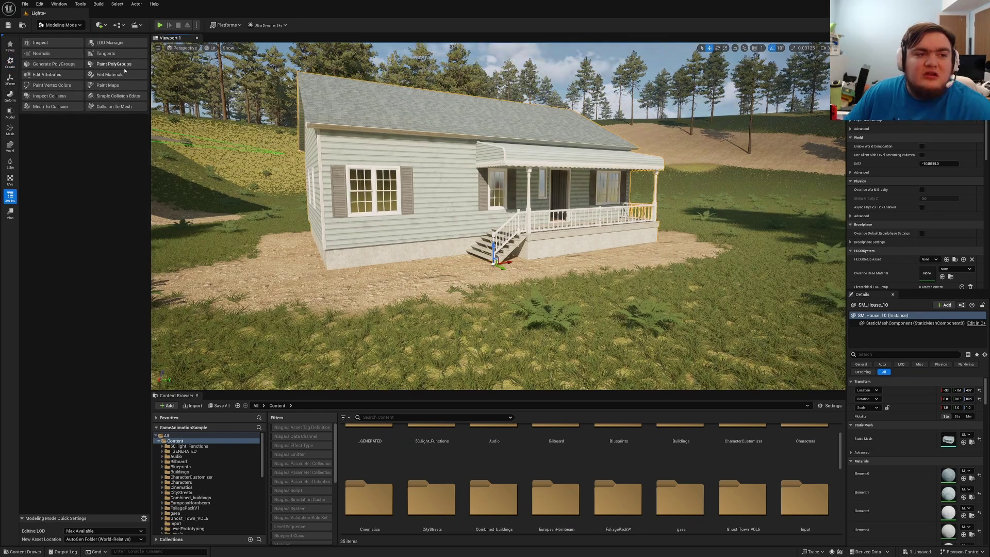
left_click(123, 97)
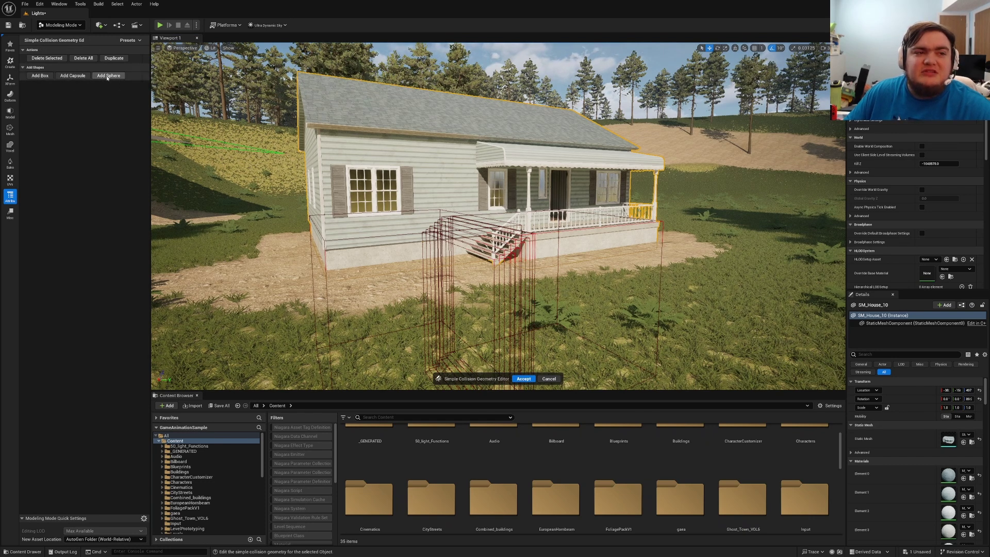
Play-test the character outside the house near the porch stairs and stop the session
key("alt+p")
key("w")
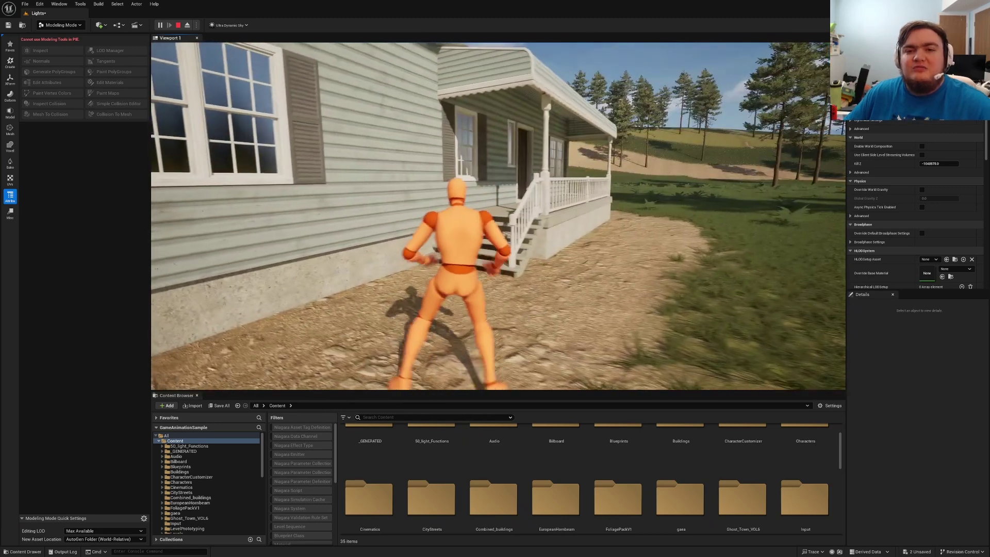
key("Escape")
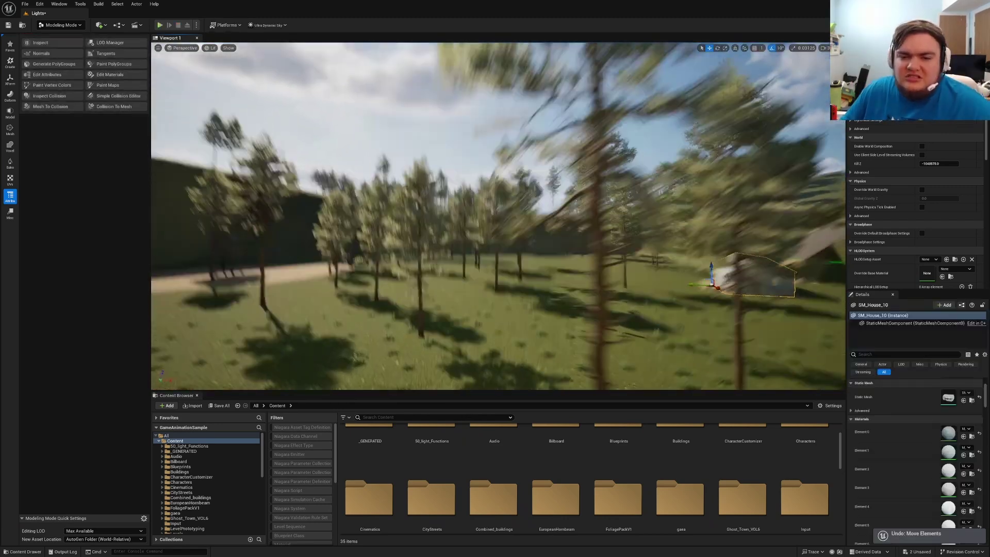
Place a Cube shape in the level beside the house and raise it into the air
key("w")
right_click_drag(498, 216, 609, 239)
key("a")
key("w")
left_click(99, 25)
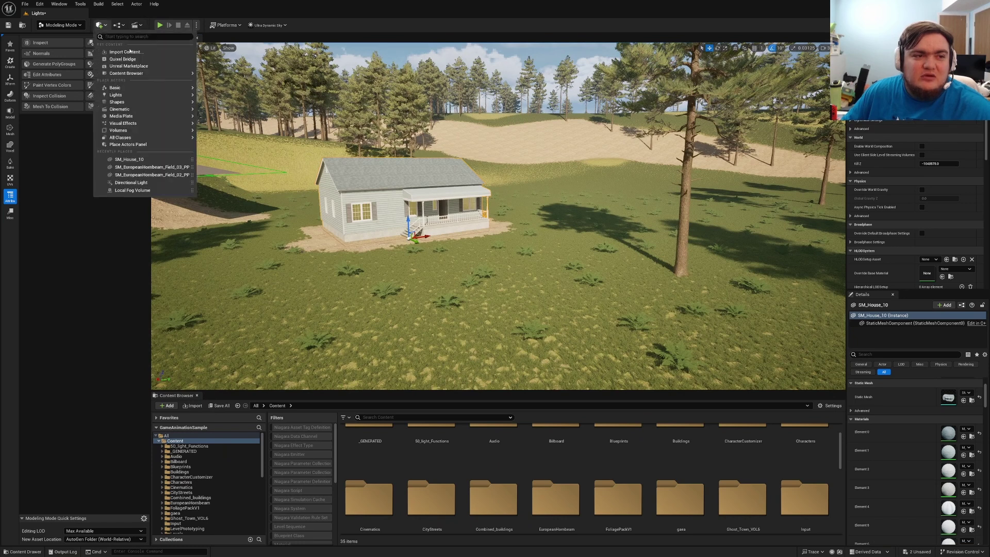
mouse_move(123, 102)
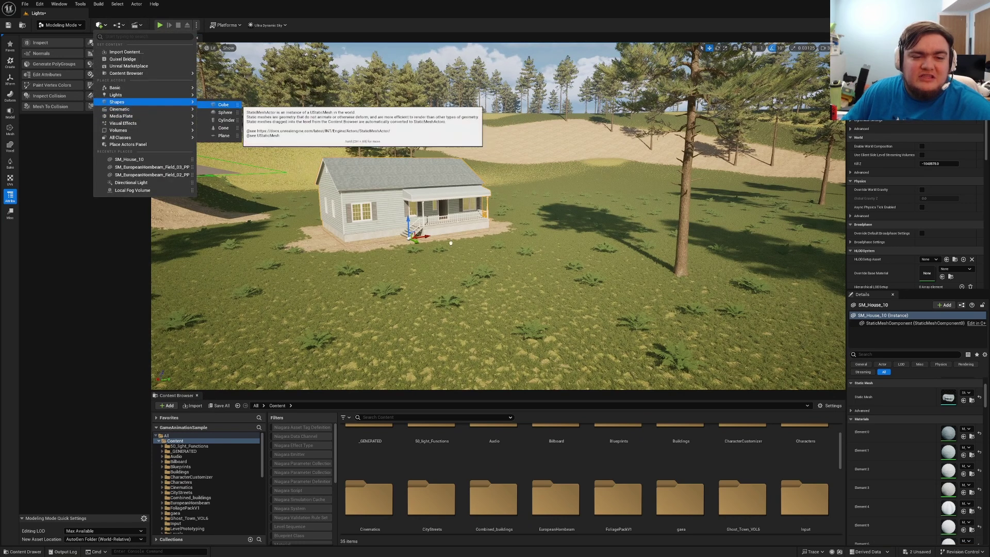
left_click(230, 103)
left_click_drag(515, 271, 515, 176)
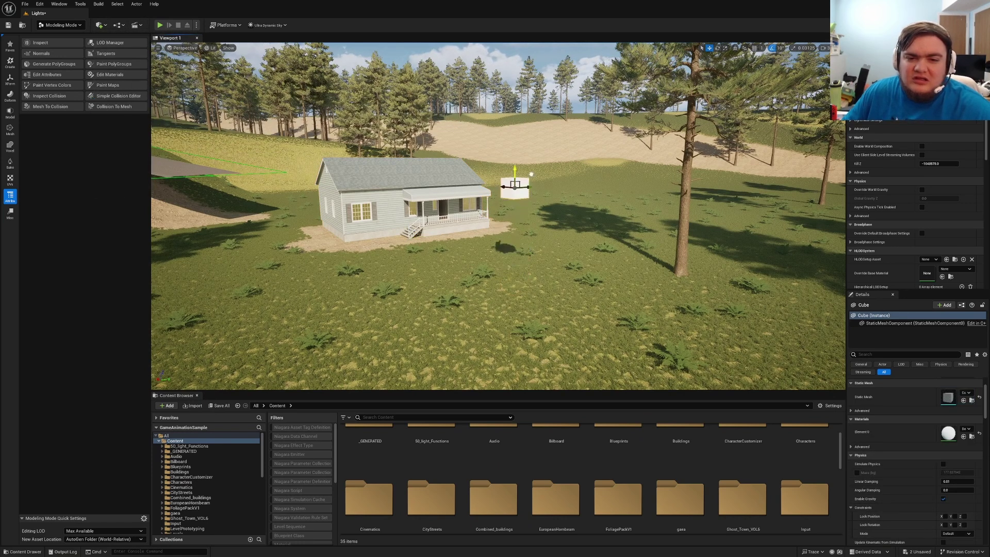
Enable Simulate Physics on the floating cube and play-test how it falls
key("w")
right_click_drag(515, 176, 517, 139)
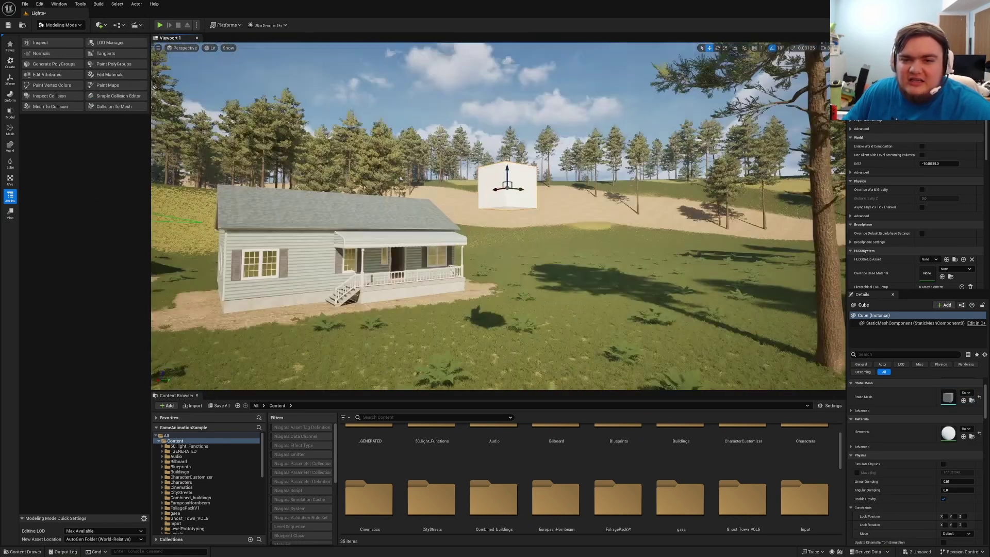
left_click(943, 463)
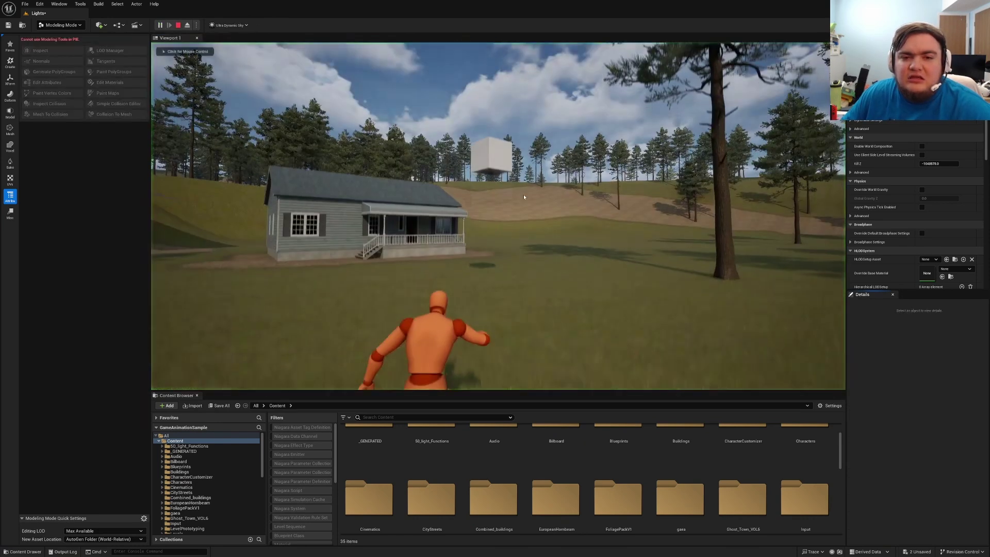
left_click(523, 194)
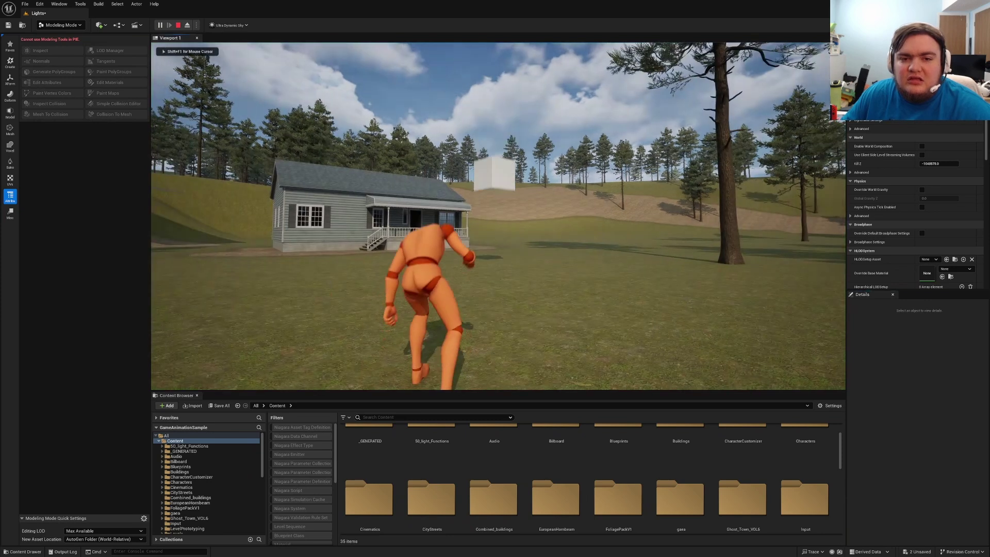
key("w")
key("Escape")
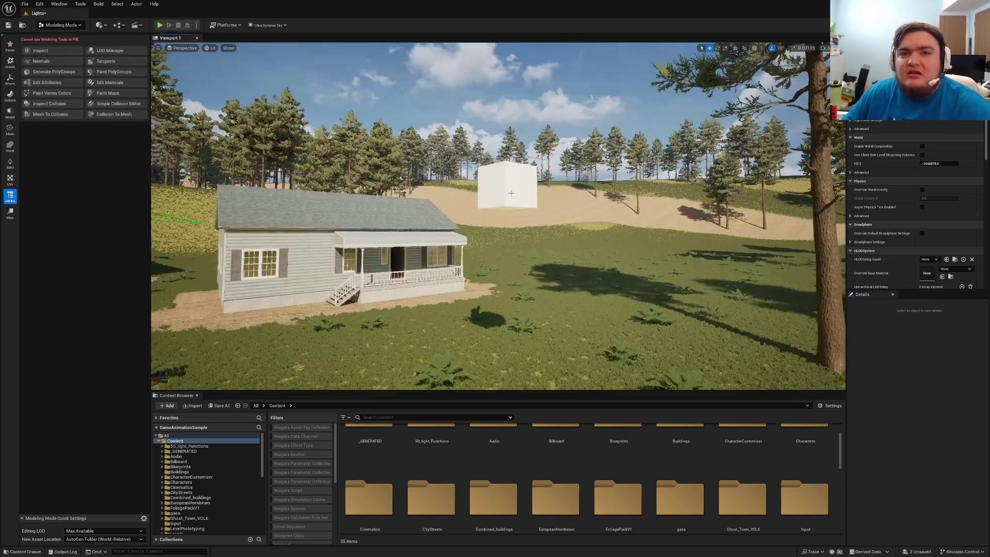
Open the cube's static mesh asset and set its Collision Complexity to Use Complex Collision As Simple
scroll(939, 397, "down", 1)
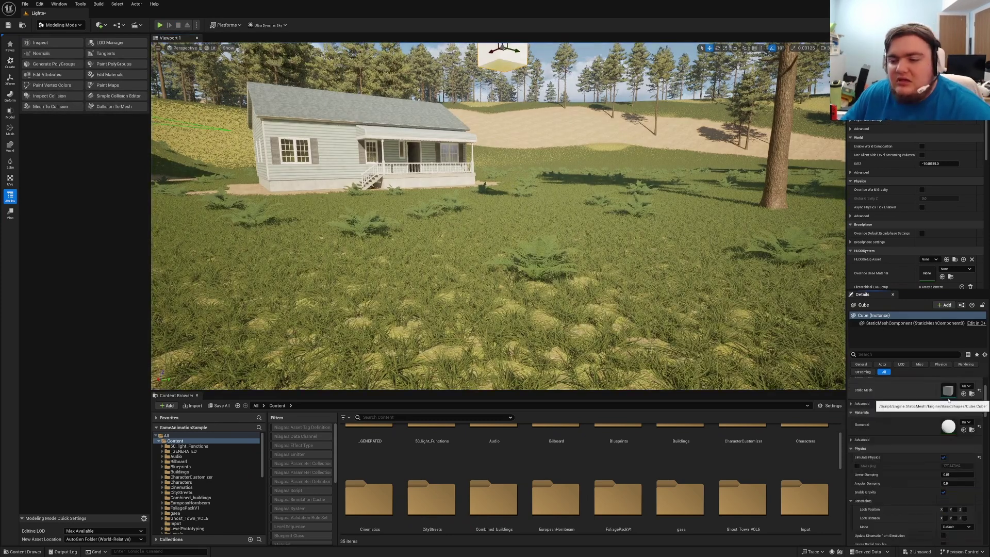
double_click(948, 393)
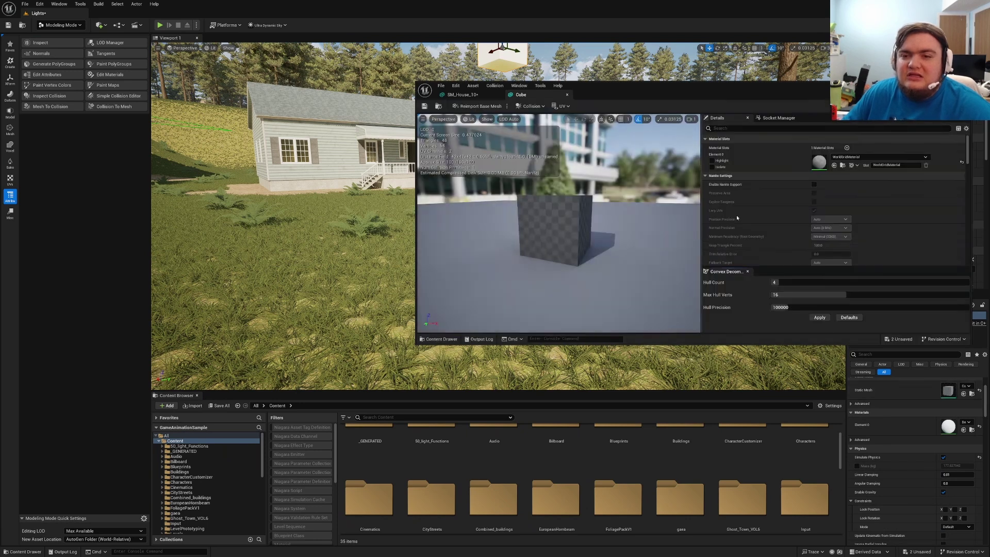
scroll(802, 231, "down", 10)
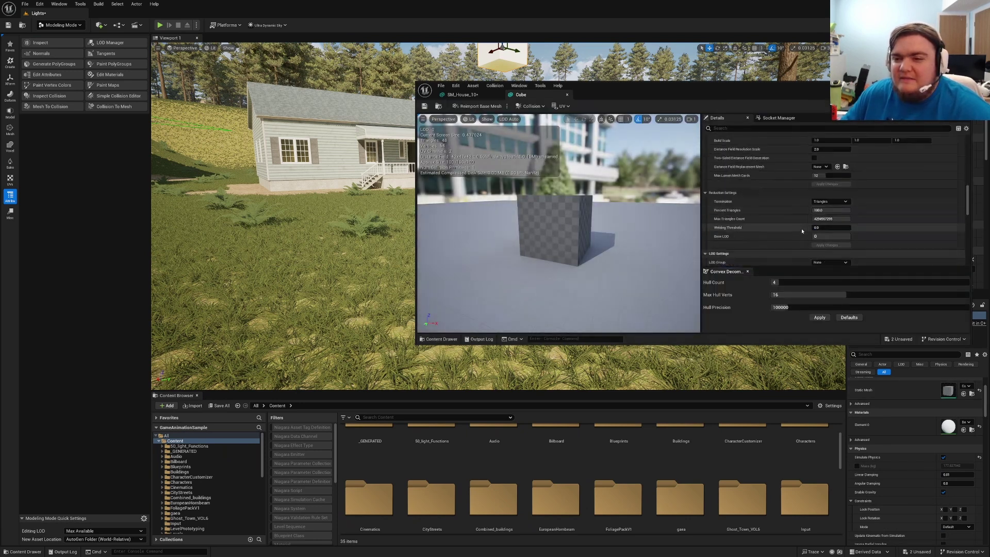
scroll(800, 232, "down", 4)
left_click(823, 229)
left_click(836, 252)
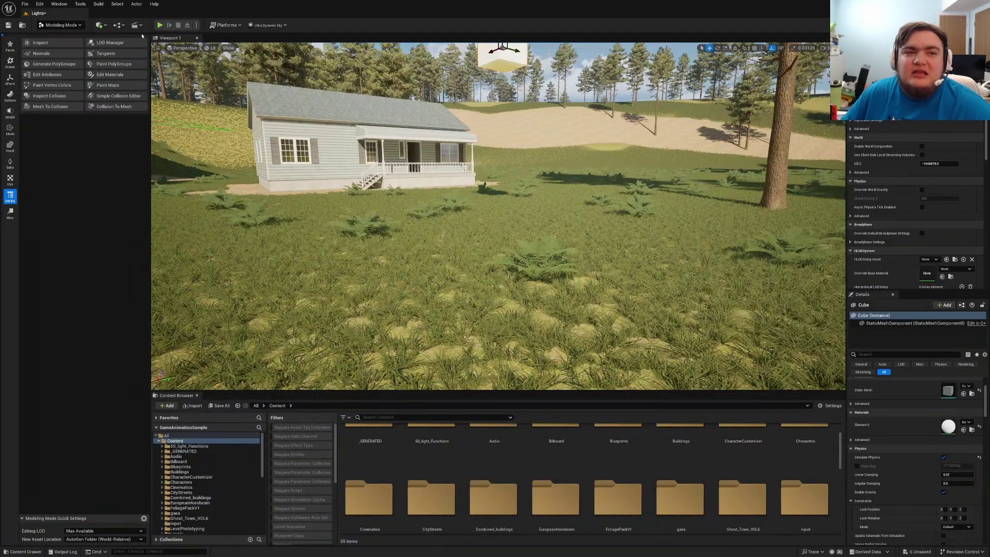
Play-test the cube's physics with complex-as-simple collision by running the character towards it, and stop the session
key("alt+p")
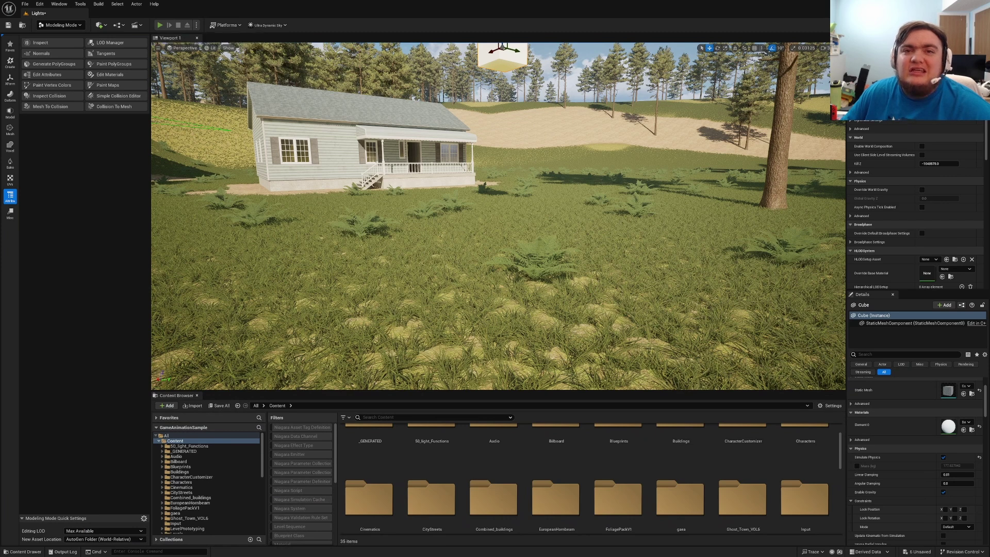
key("w")
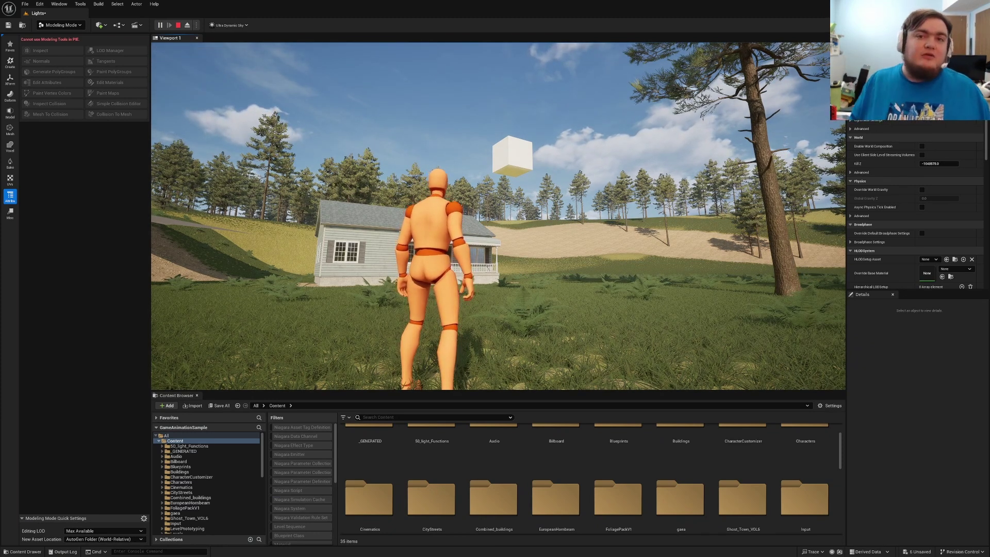
key("w")
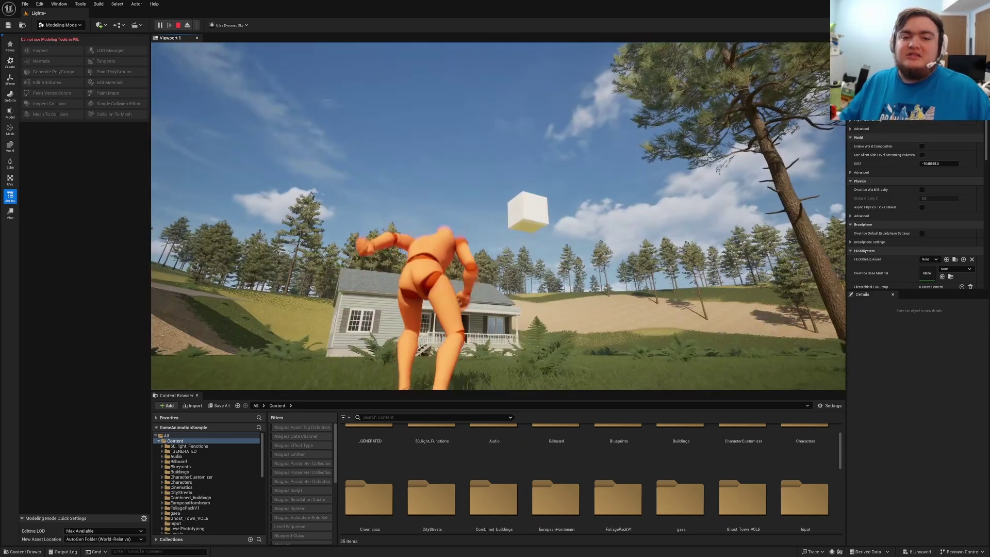
key("shift+F1")
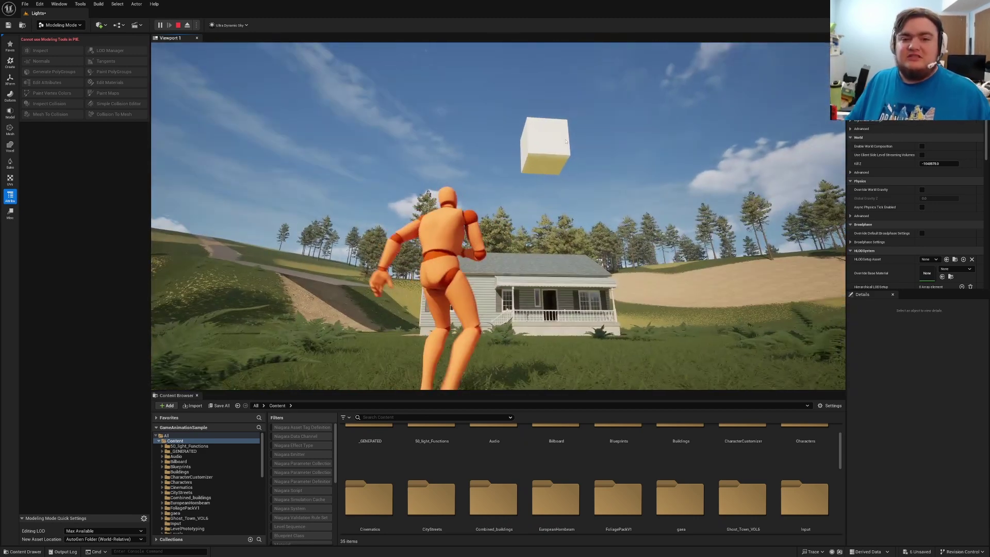
key("Escape")
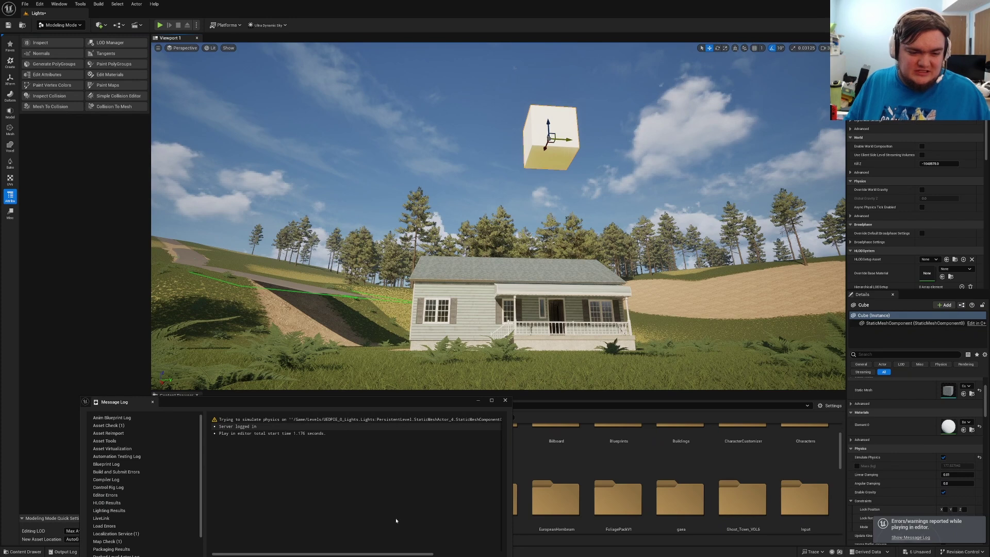
Read the full physics simulation entry in the message log, close the log and inspect the raised house
left_click_drag(396, 554, 486, 430)
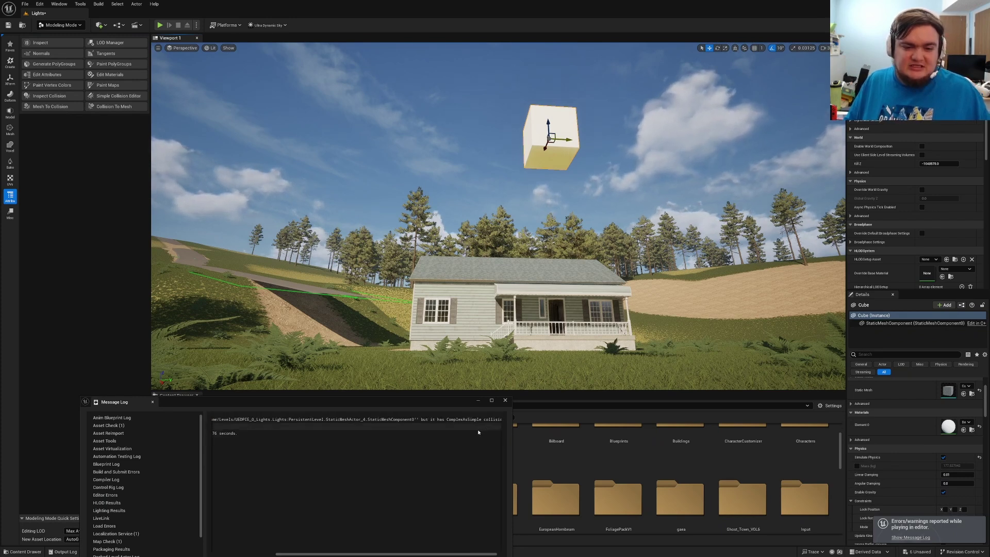
left_click(505, 400)
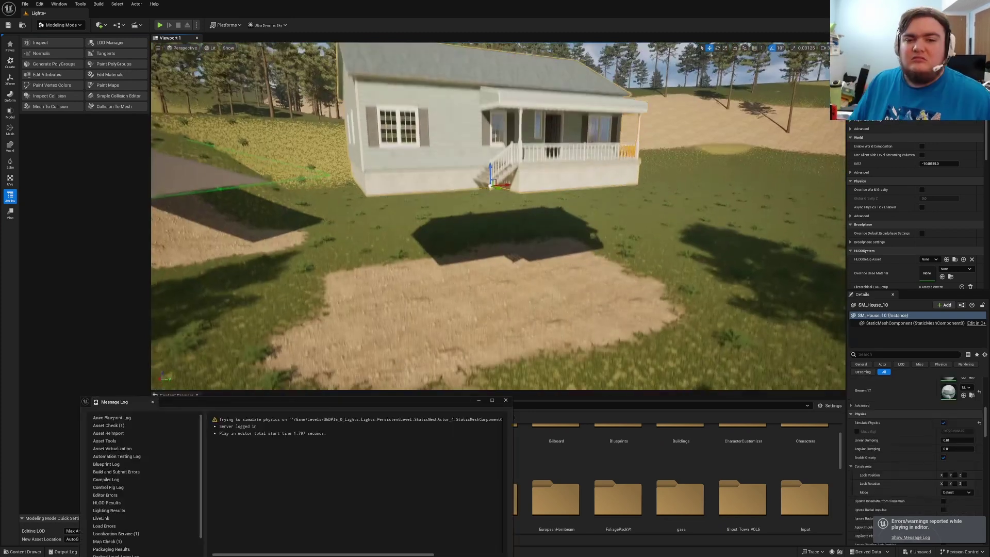
mouse_move(498, 232)
right_mouse_down()
mouse_move(613, 214)
mouse_move(490, 220)
right_mouse_up()
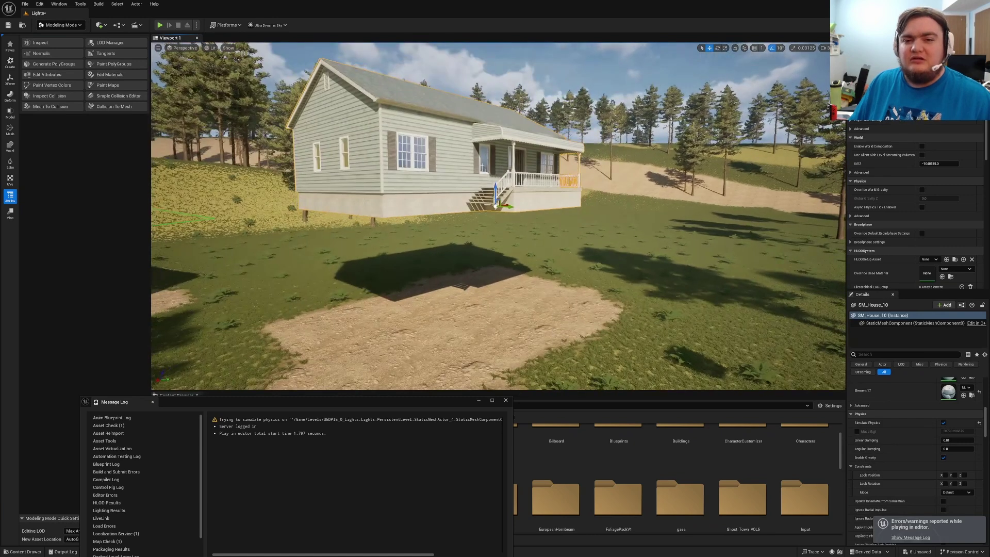